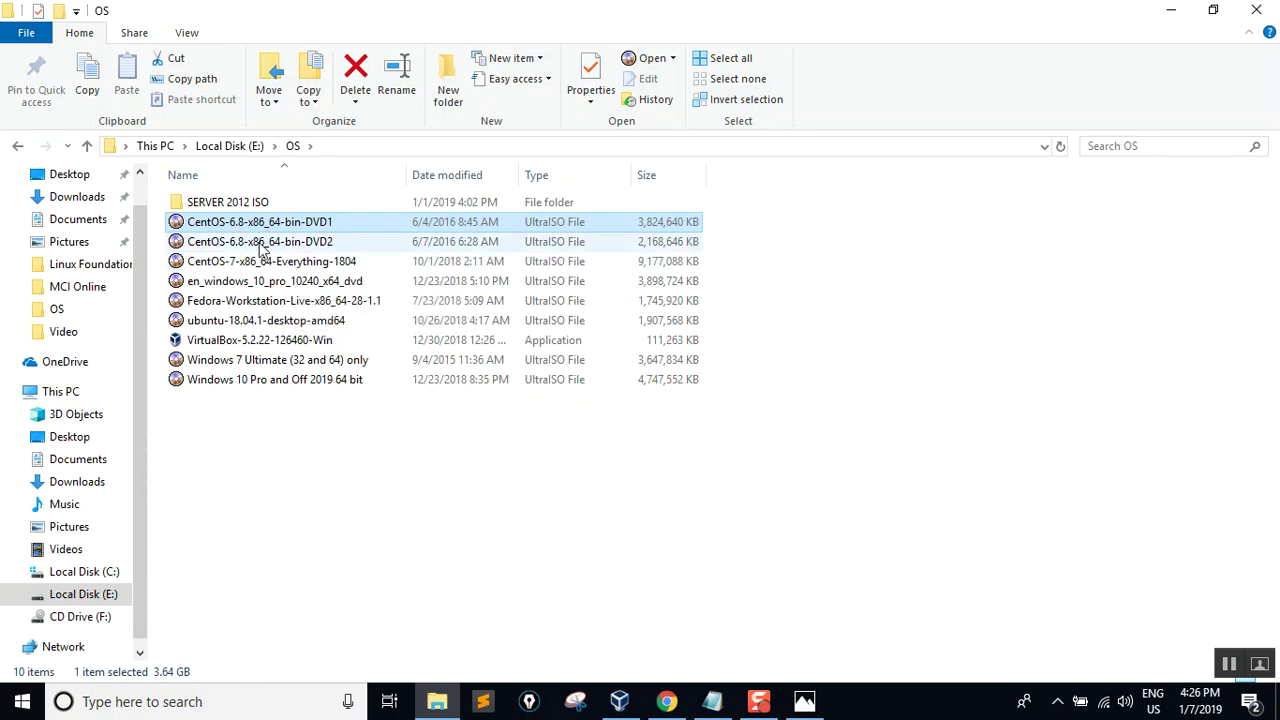
# Step: Switch to Chrome and open the CentOS Project's Download CentOS page from the search results
pyautogui.click(262, 244)
pyautogui.click(265, 228)
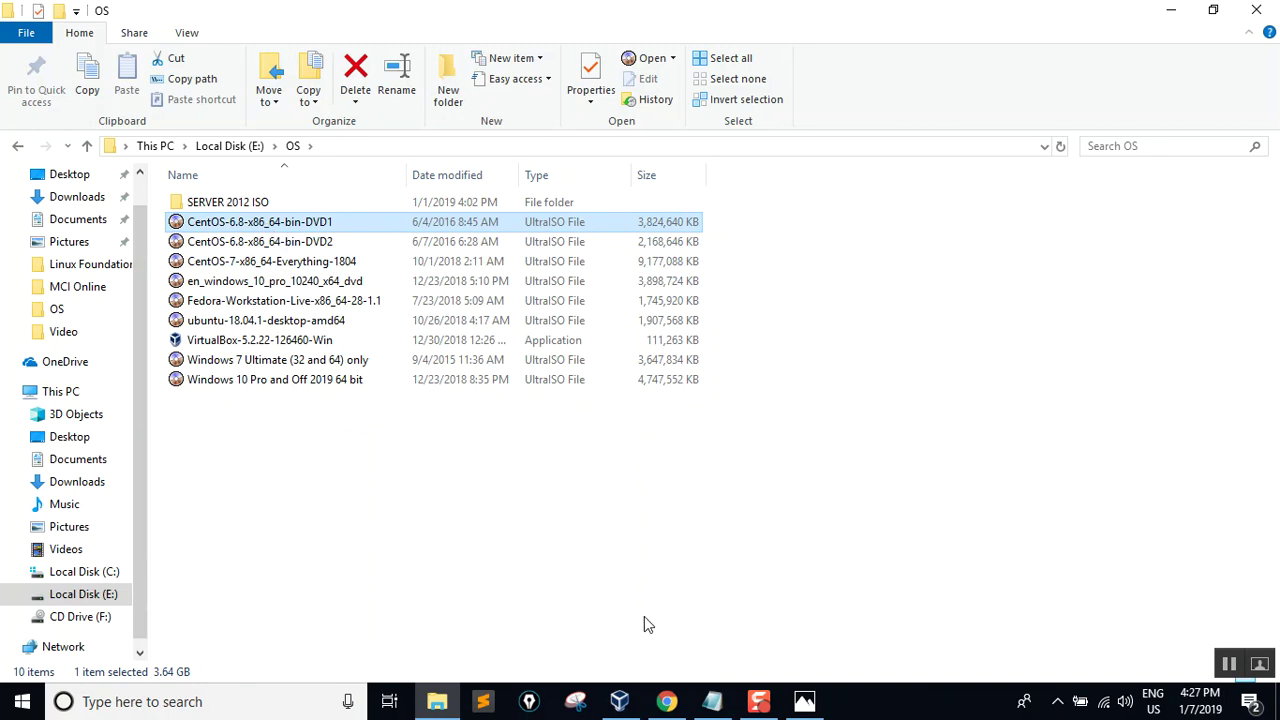
pyautogui.click(666, 703)
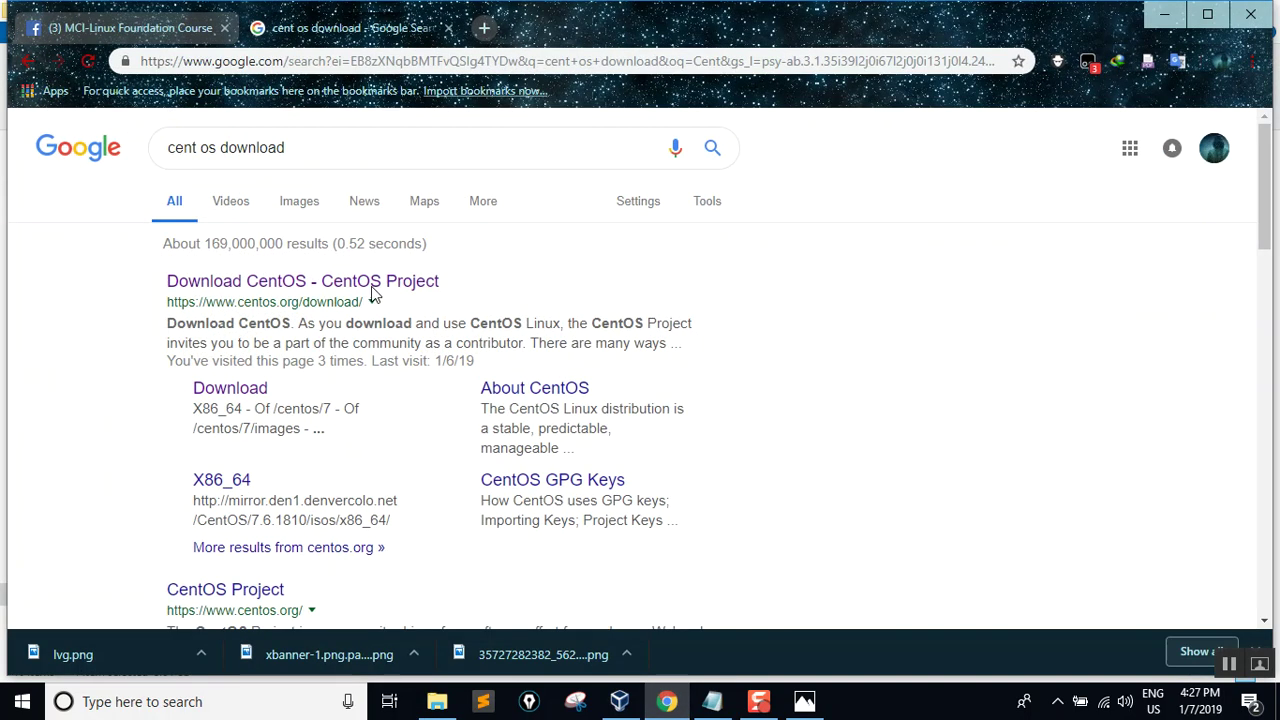
pyautogui.moveTo(306, 143); pyautogui.dragTo(163, 148)
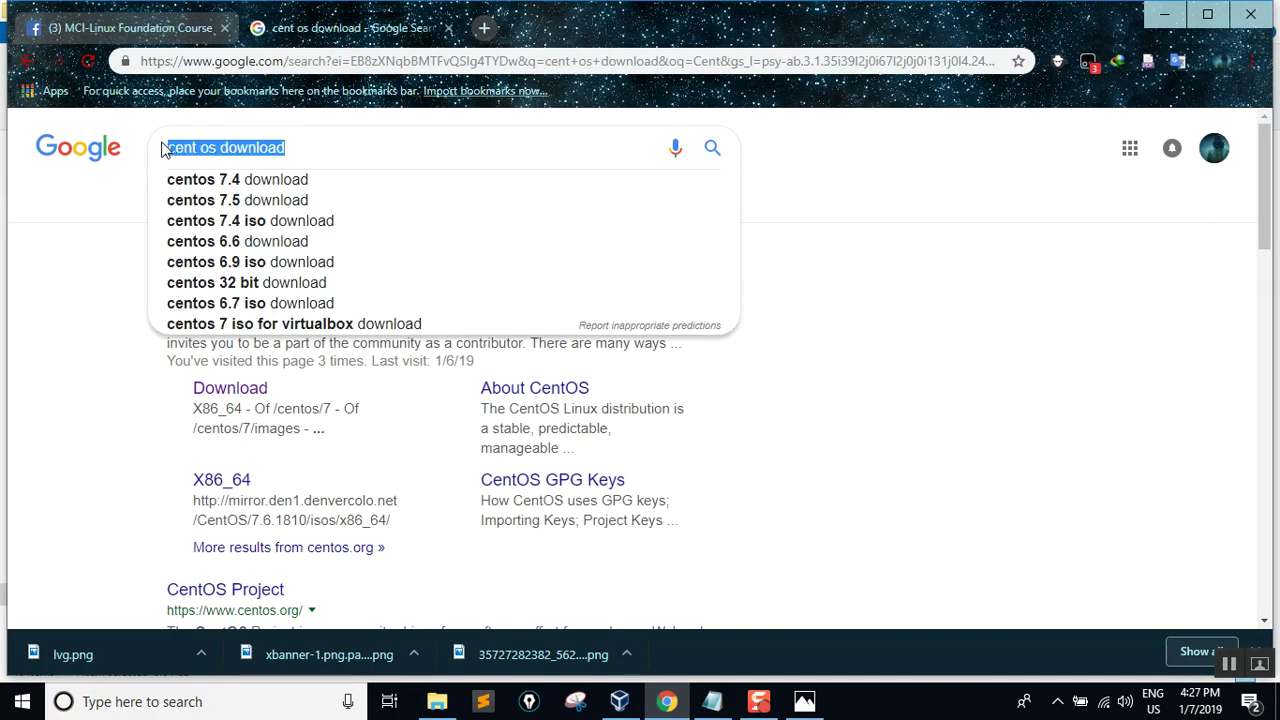
pyautogui.click(302, 147)
pyautogui.click(115, 292)
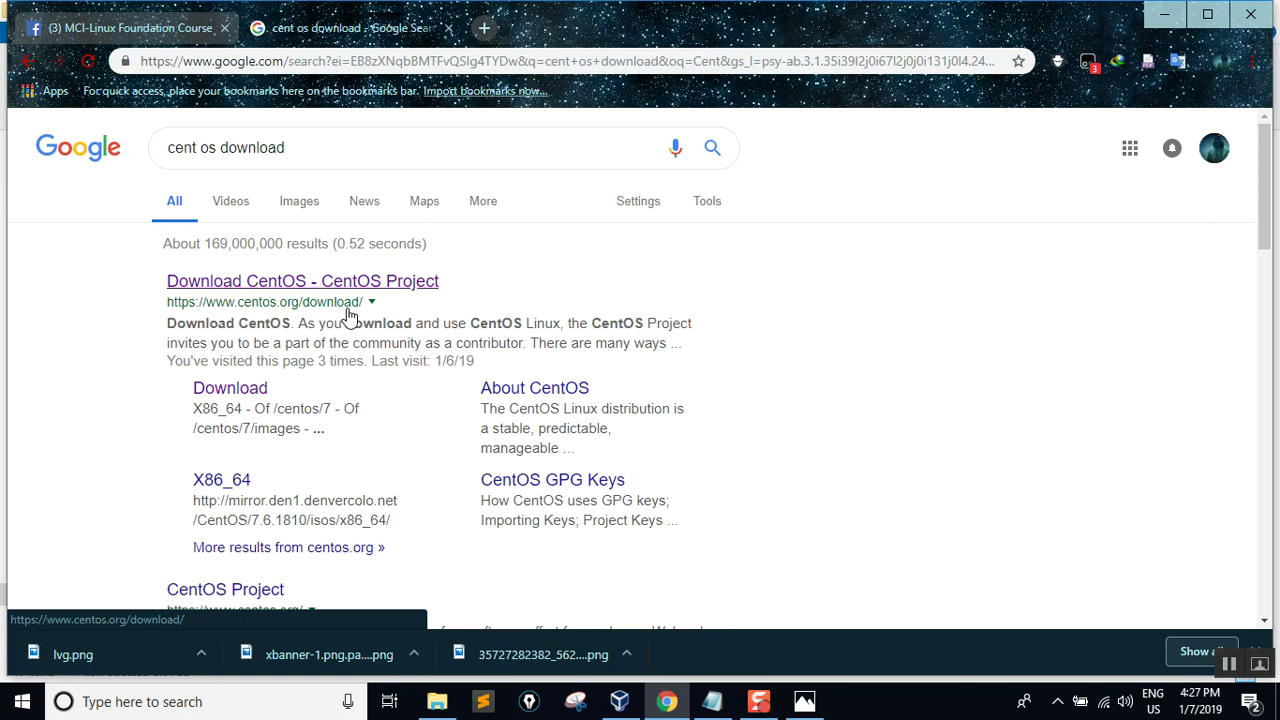
pyautogui.click(284, 284)
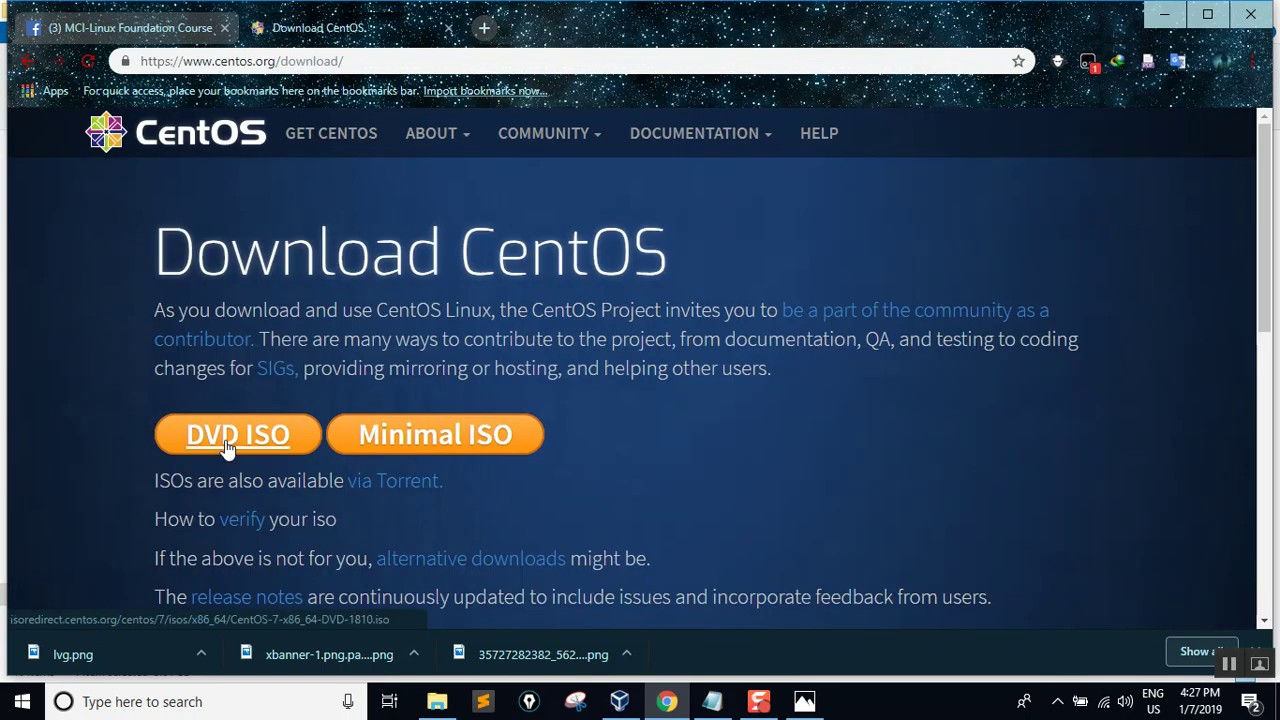
# Step: Review the mirror list for the CentOS DVD ISO and return to the CentOS-6.8-x86_64-bin-DVD1 file in File Explorer
pyautogui.scroll(-1, 245, 450)
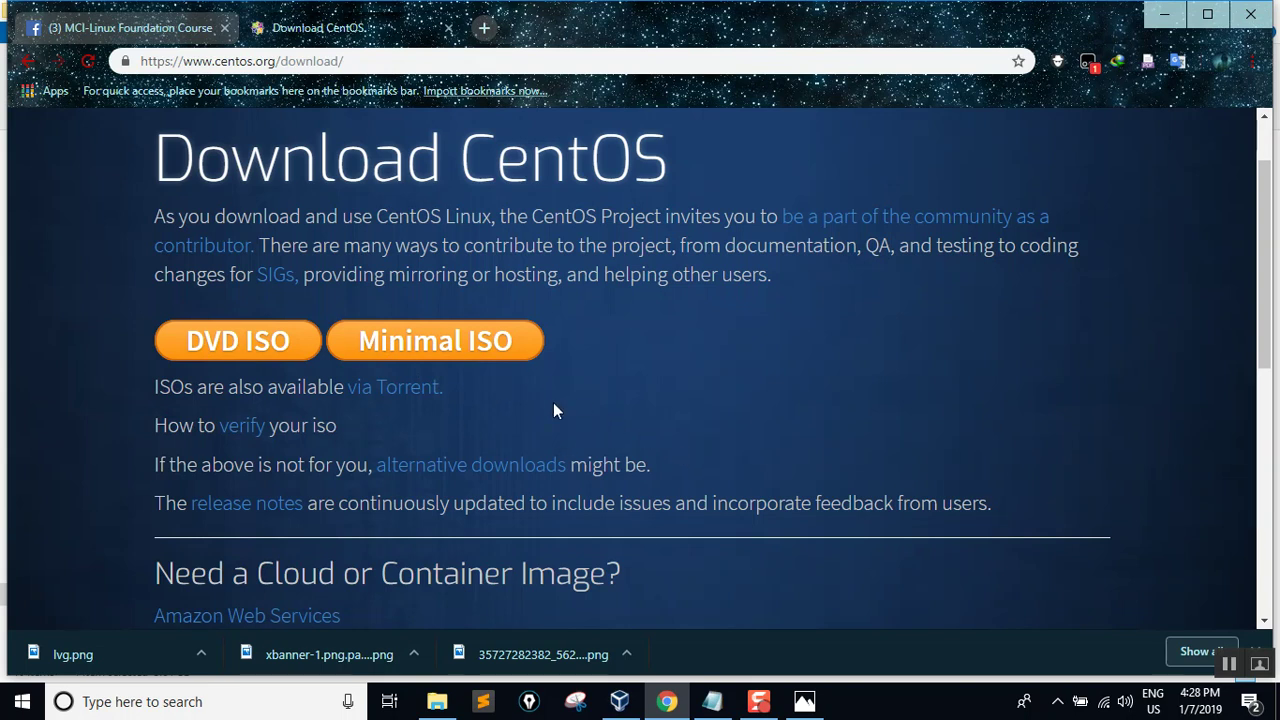
pyautogui.click(253, 340)
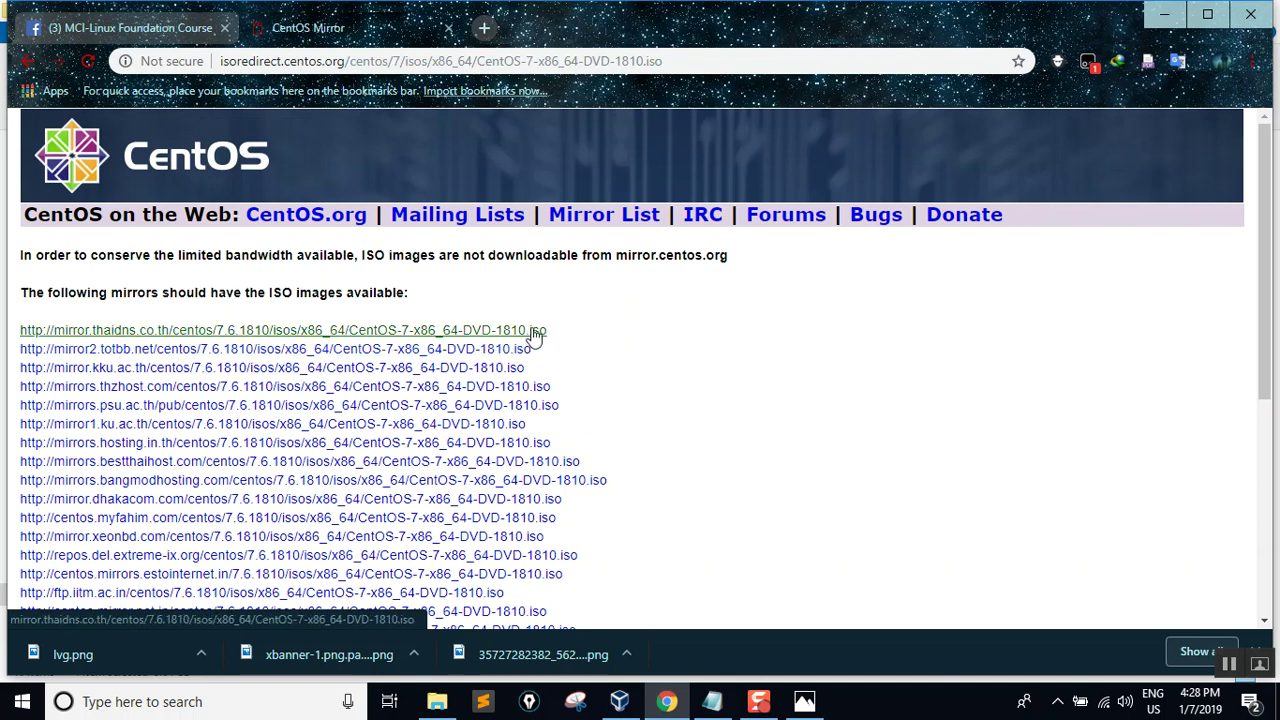
pyautogui.scroll(-3, 590, 380)
pyautogui.scroll(3, 590, 380)
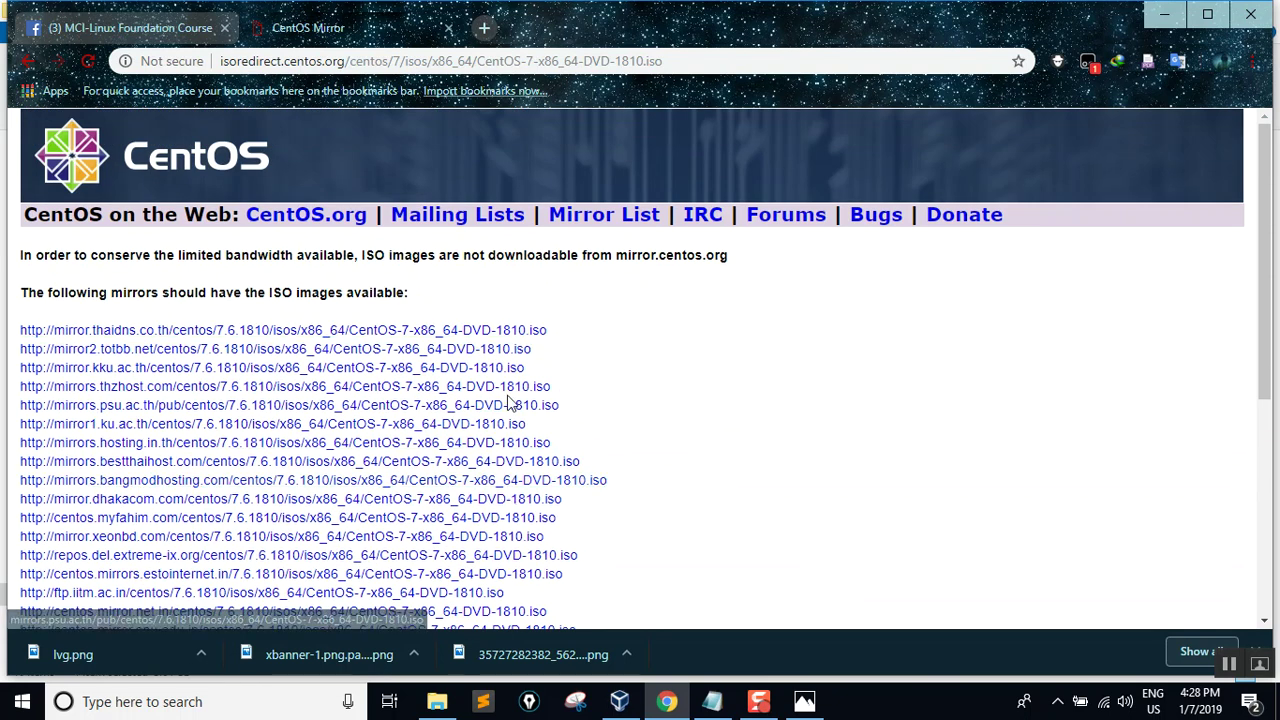
pyautogui.click(437, 701)
pyautogui.click(285, 220)
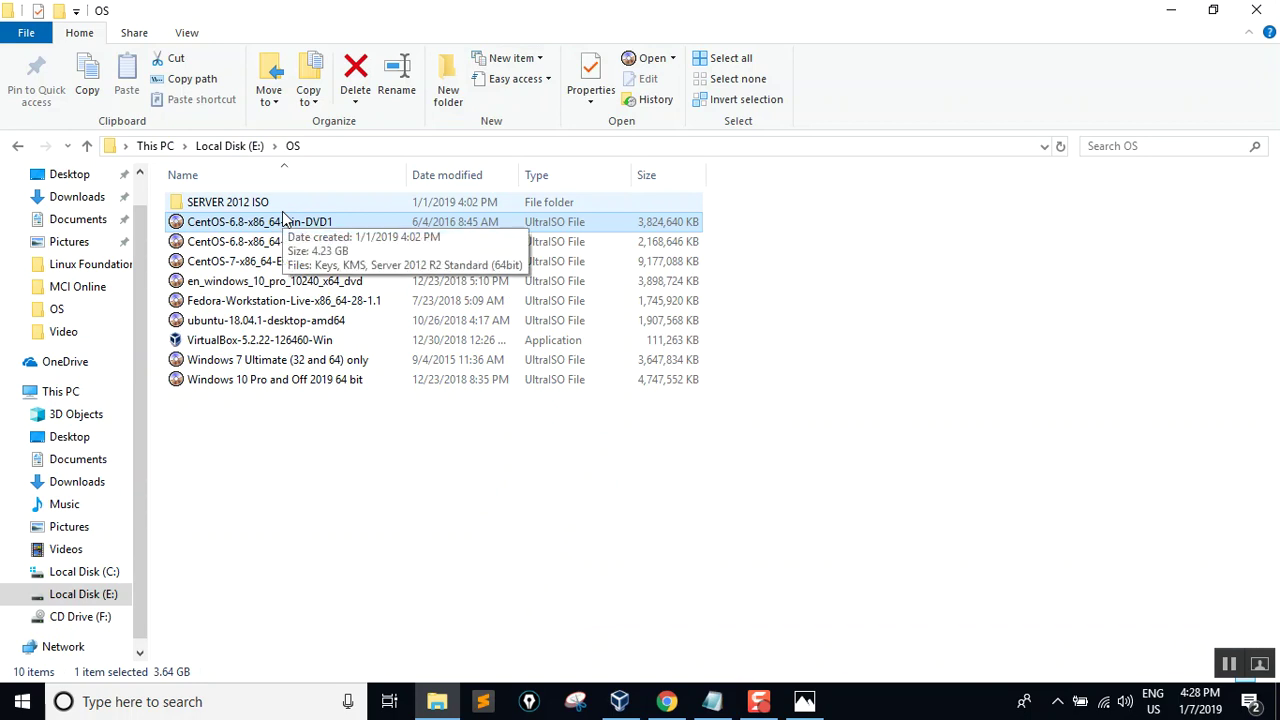
# Step: Switch to VirtualBox and start a new virtual machine named CentOS 6 Minimal
pyautogui.click(619, 701)
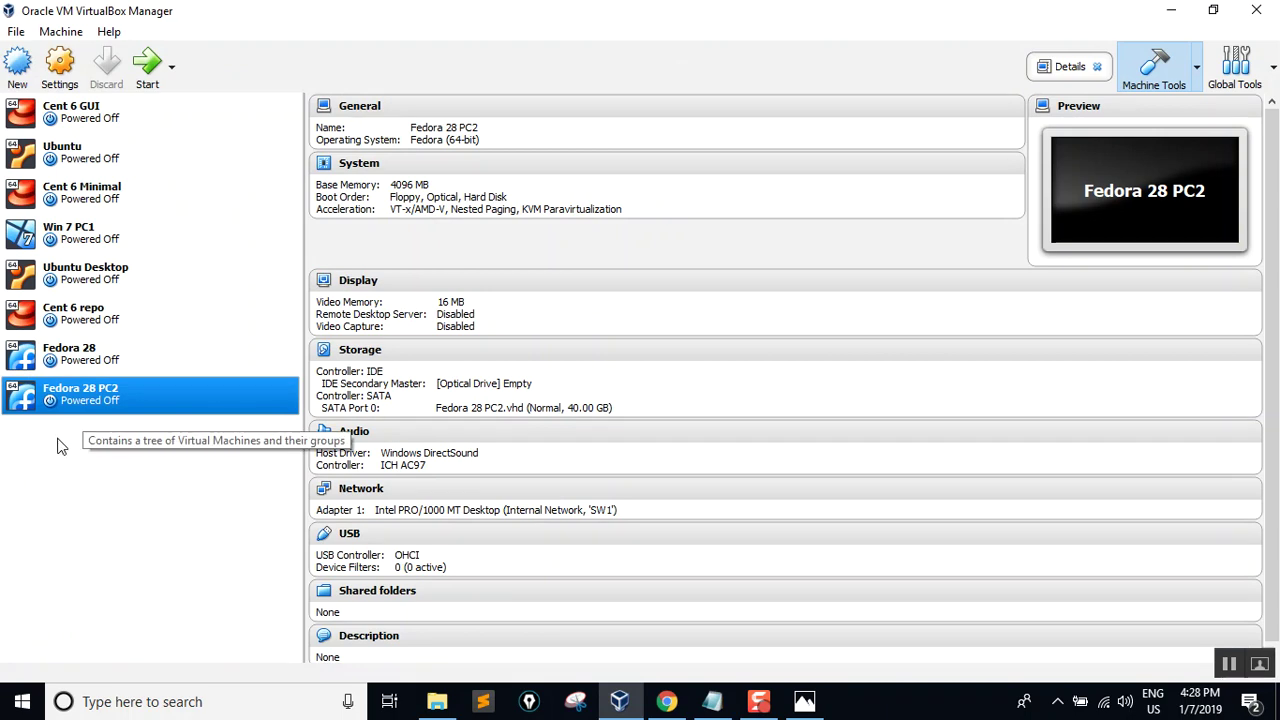
pyautogui.click(17, 64)
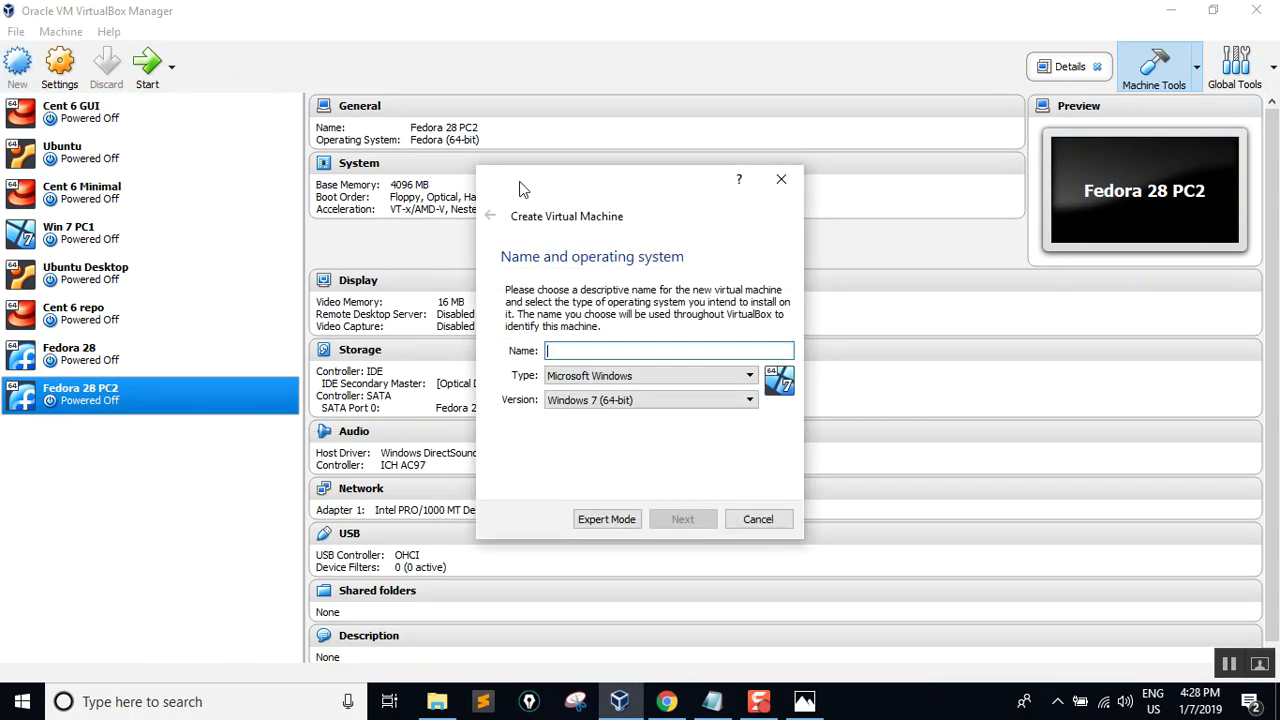
pyautogui.write('Cent')
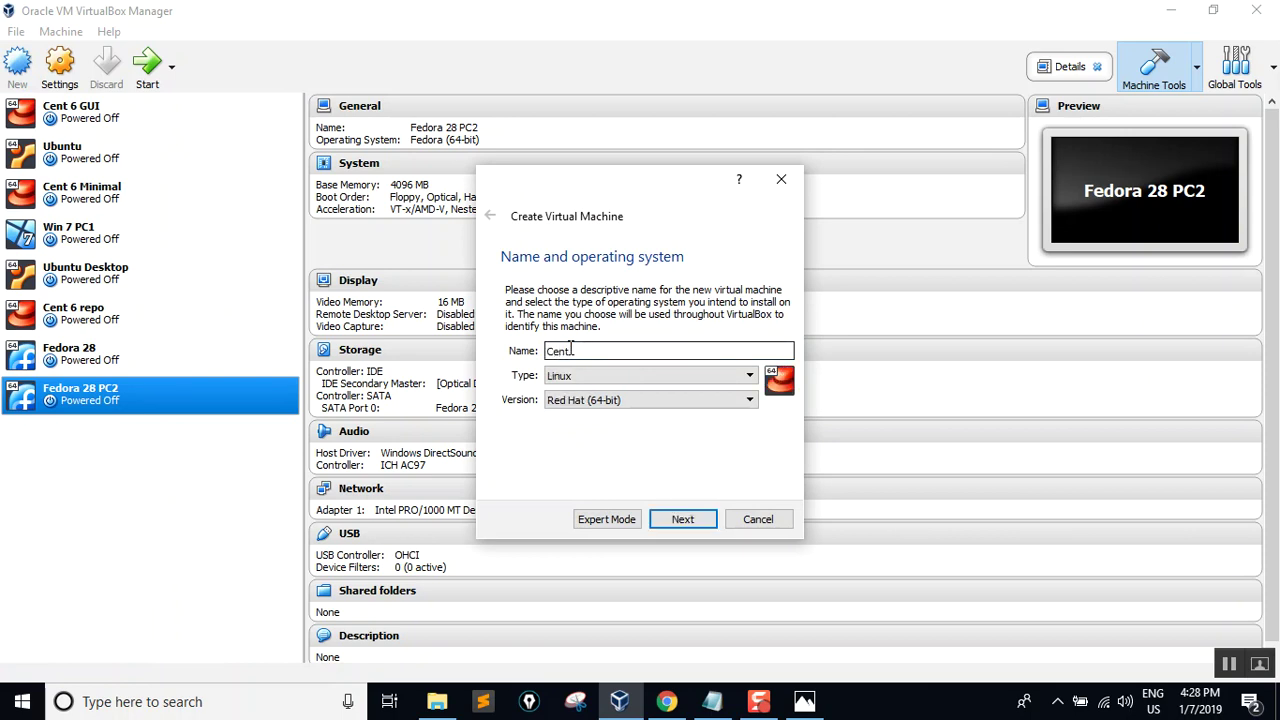
pyautogui.write('OS 6')
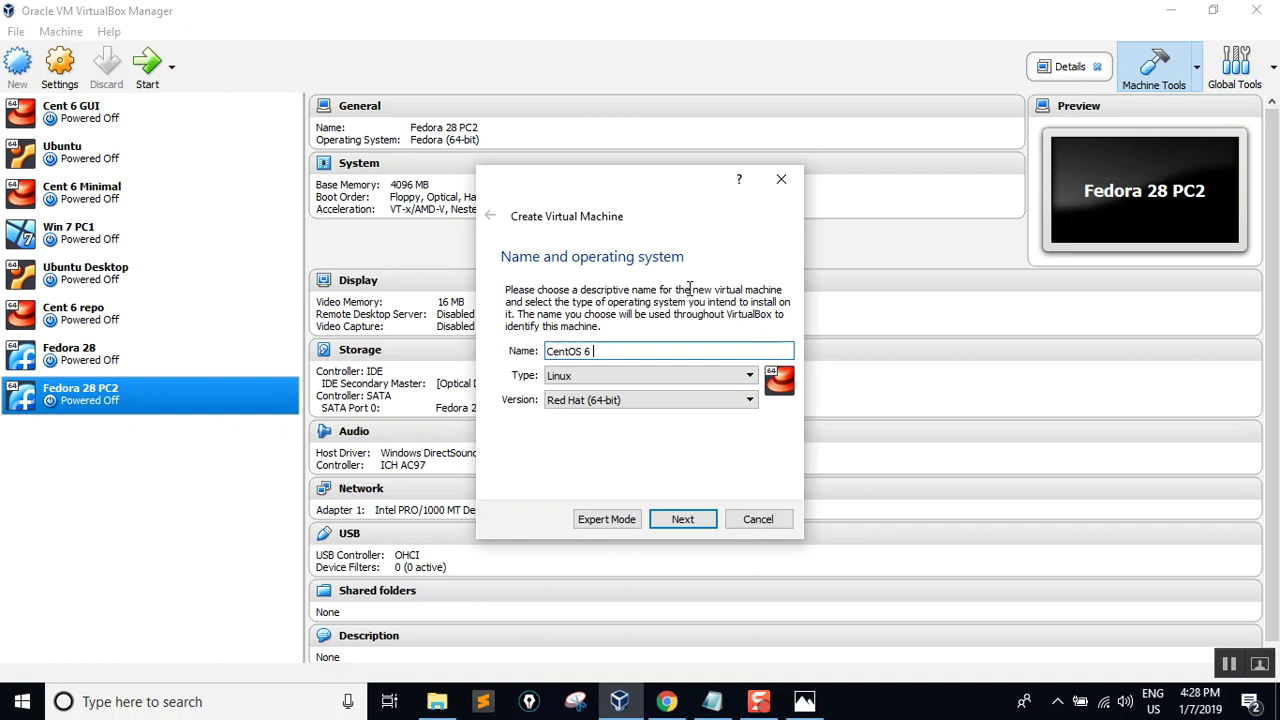
pyautogui.write('UI')
pyautogui.moveTo(620, 351); pyautogui.dragTo(600, 349)
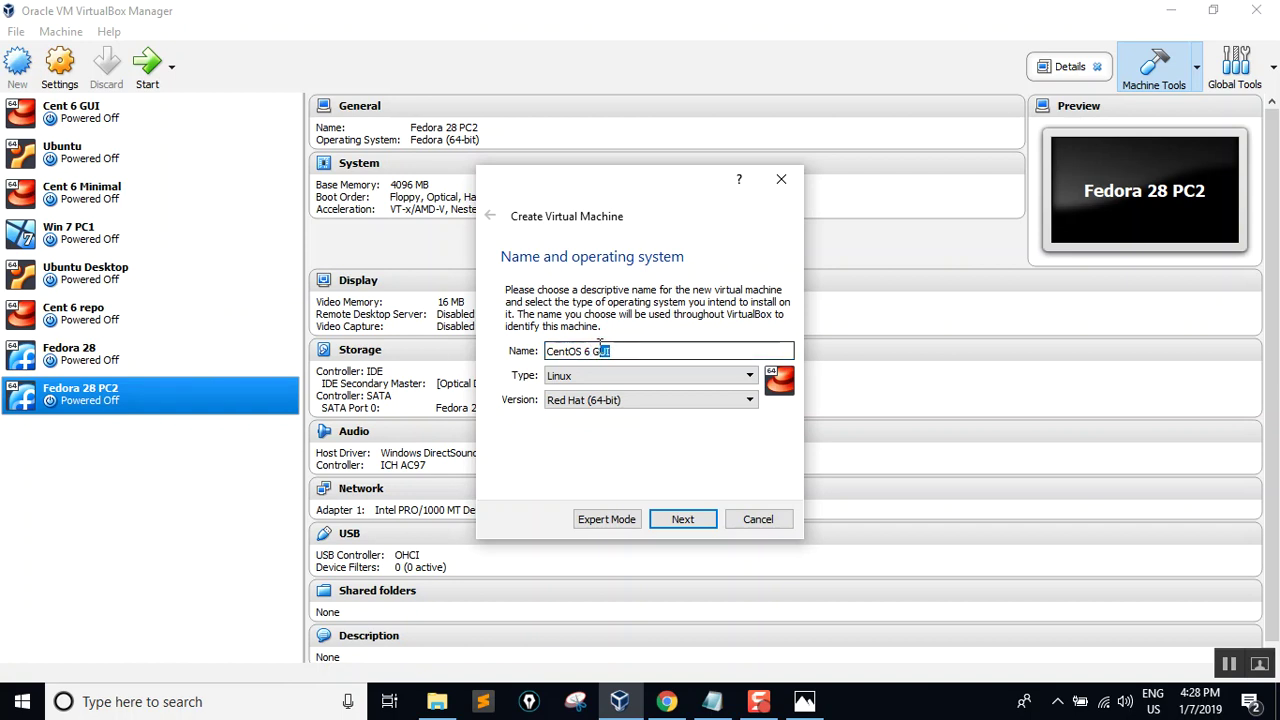
pyautogui.write('Minimal')
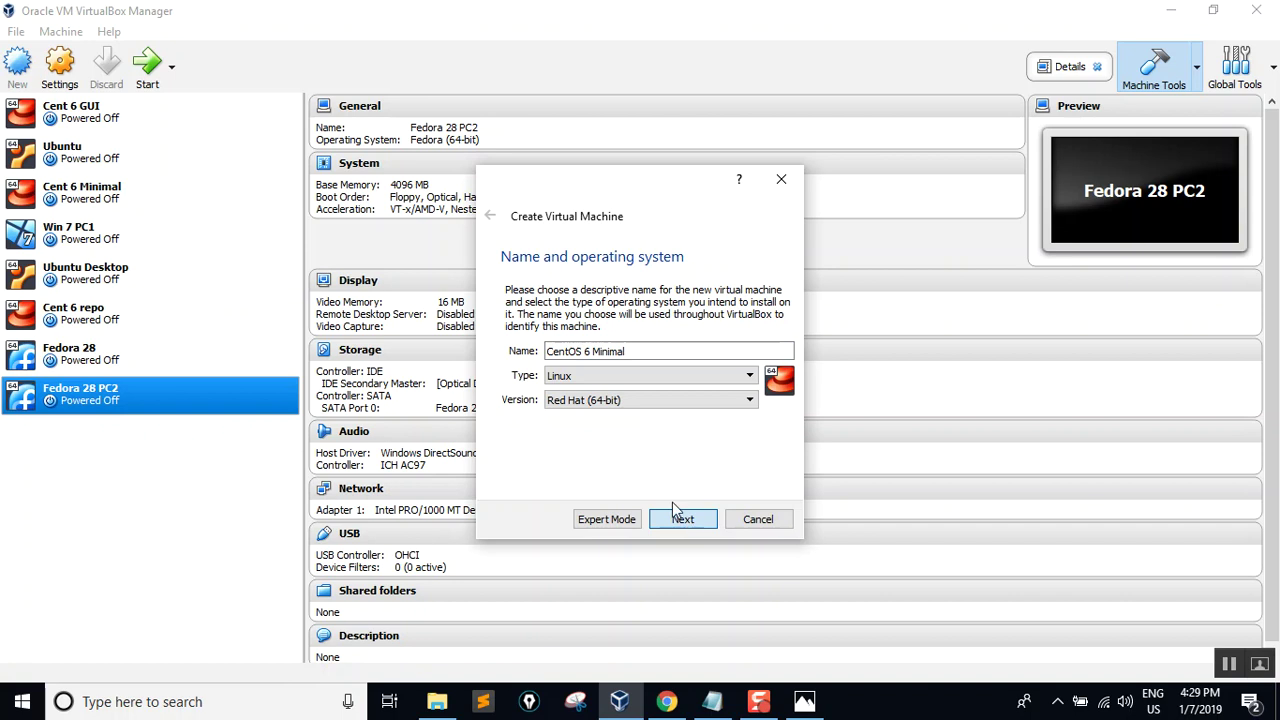
# Step: Choose Red Hat (64-bit) as the machine's version and set its memory size to 2048 MB
pyautogui.click(566, 401)
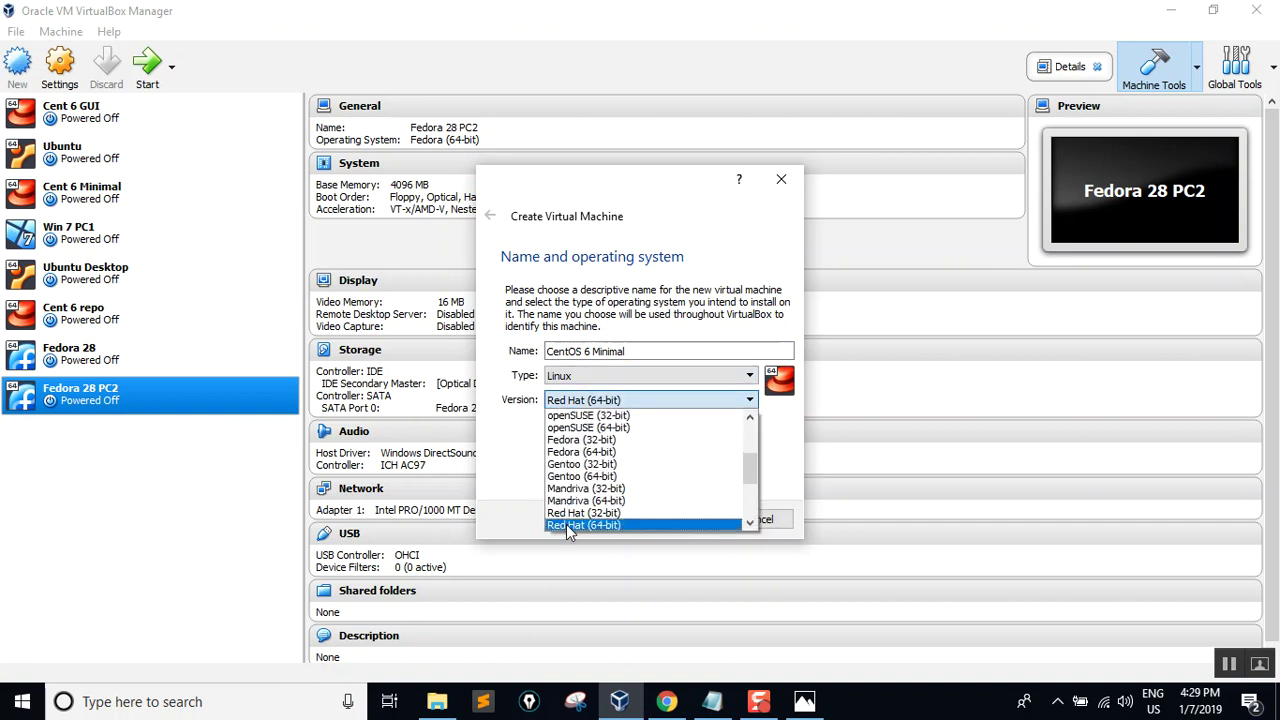
pyautogui.click(577, 526)
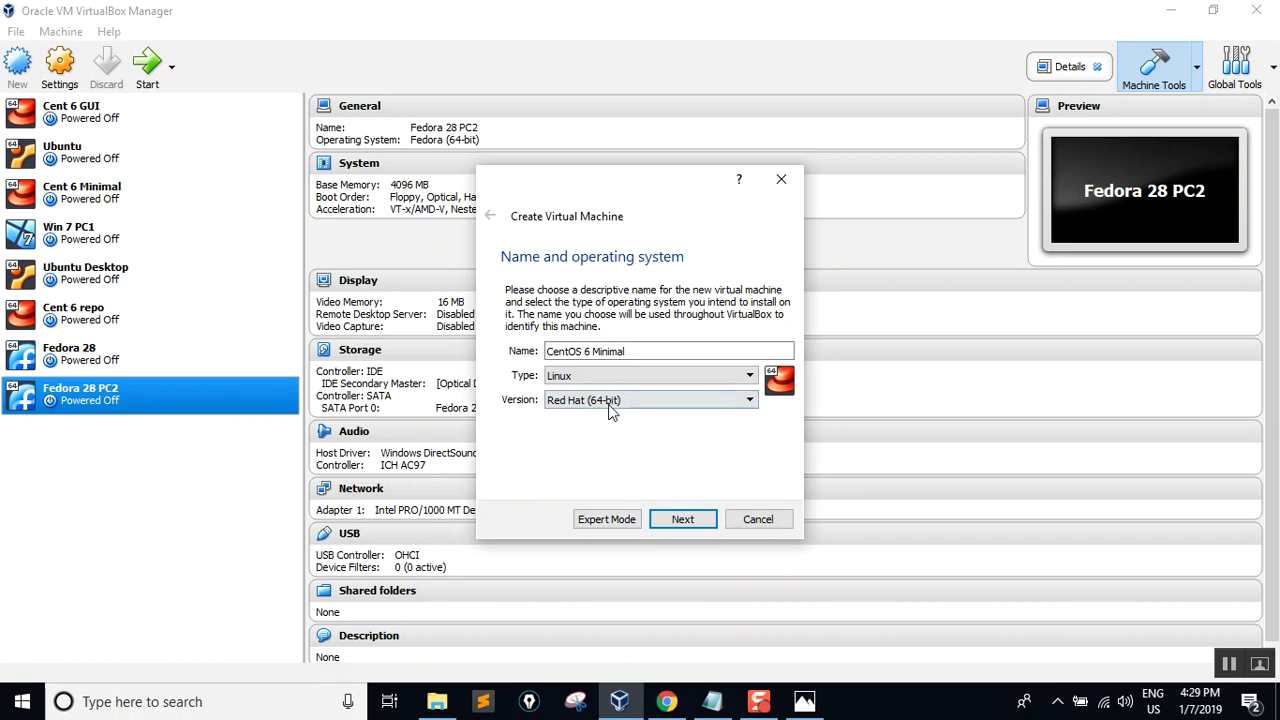
pyautogui.click(686, 520)
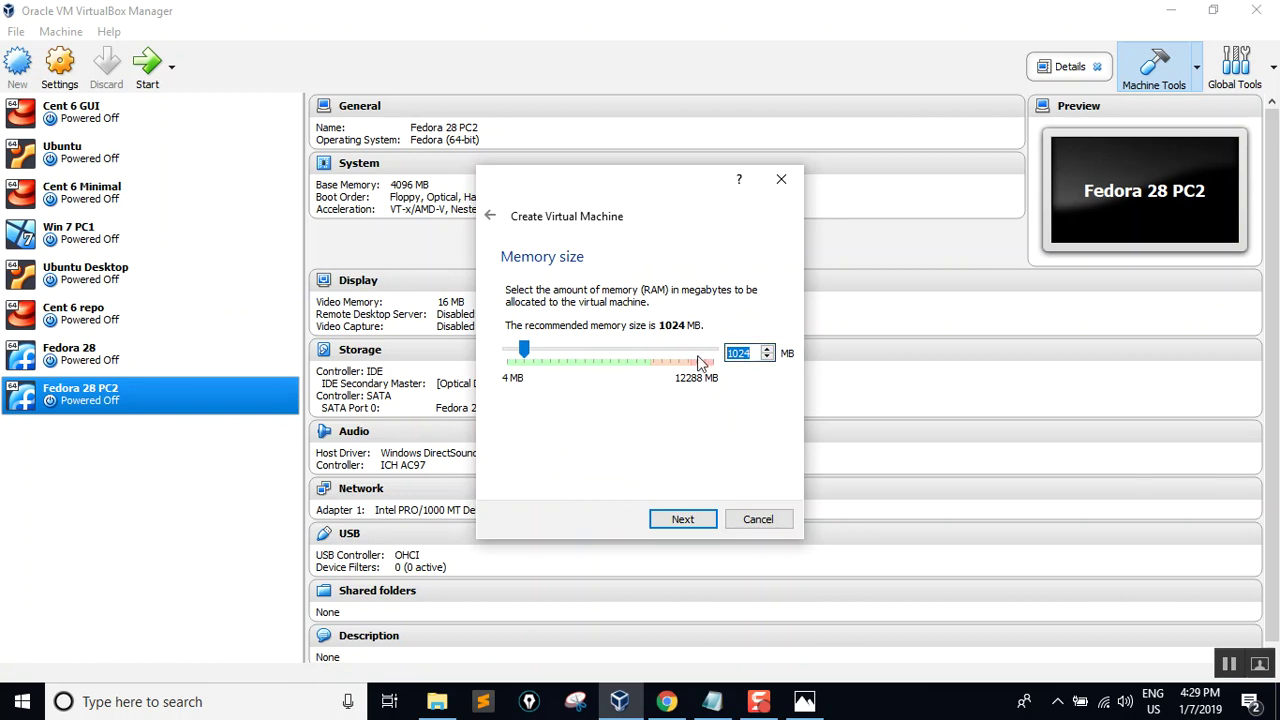
pyautogui.write('2048')
pyautogui.click(683, 520)
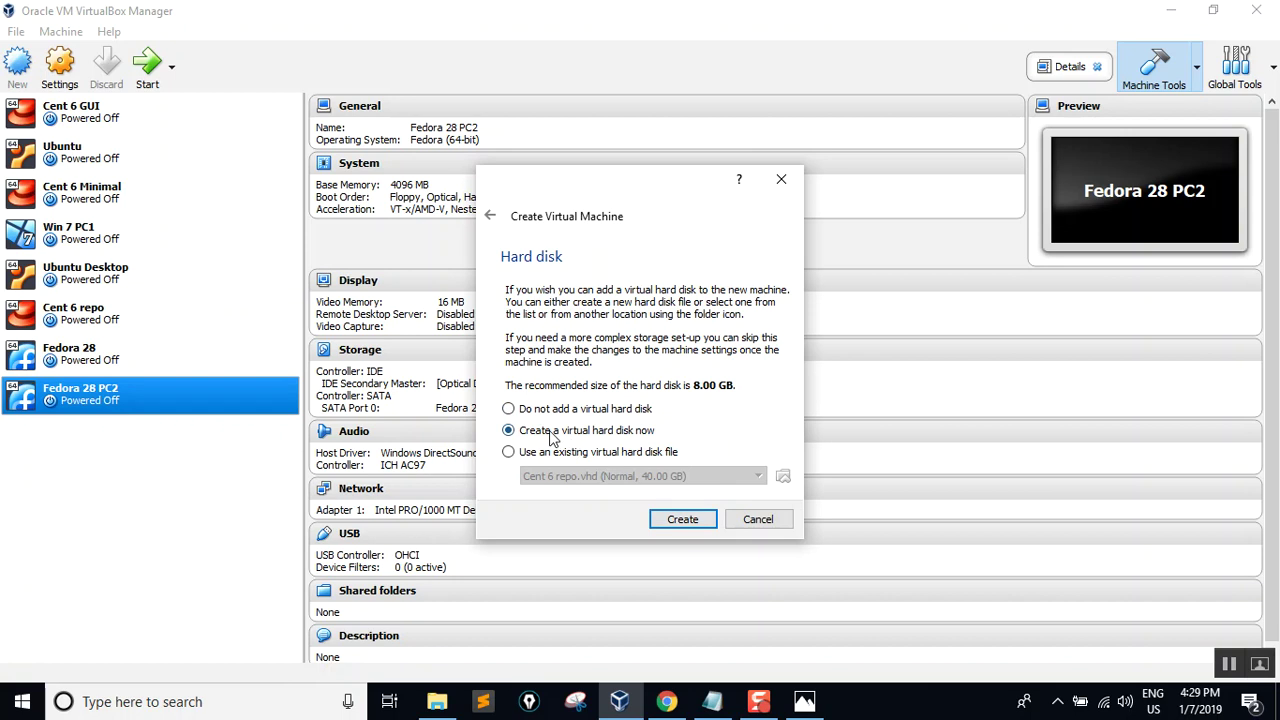
# Step: Create a dynamically allocated VHD virtual hard disk of 40 GB for the new machine
pyautogui.click(680, 521)
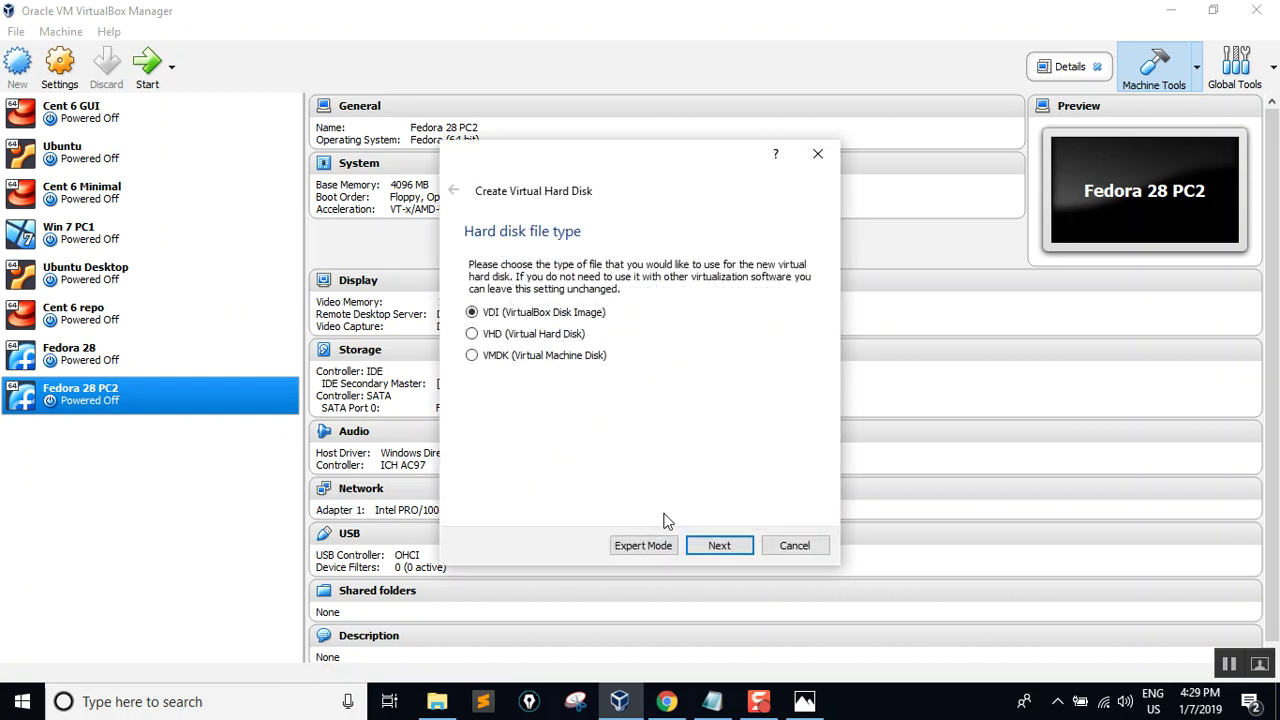
pyautogui.click(525, 334)
pyautogui.click(718, 547)
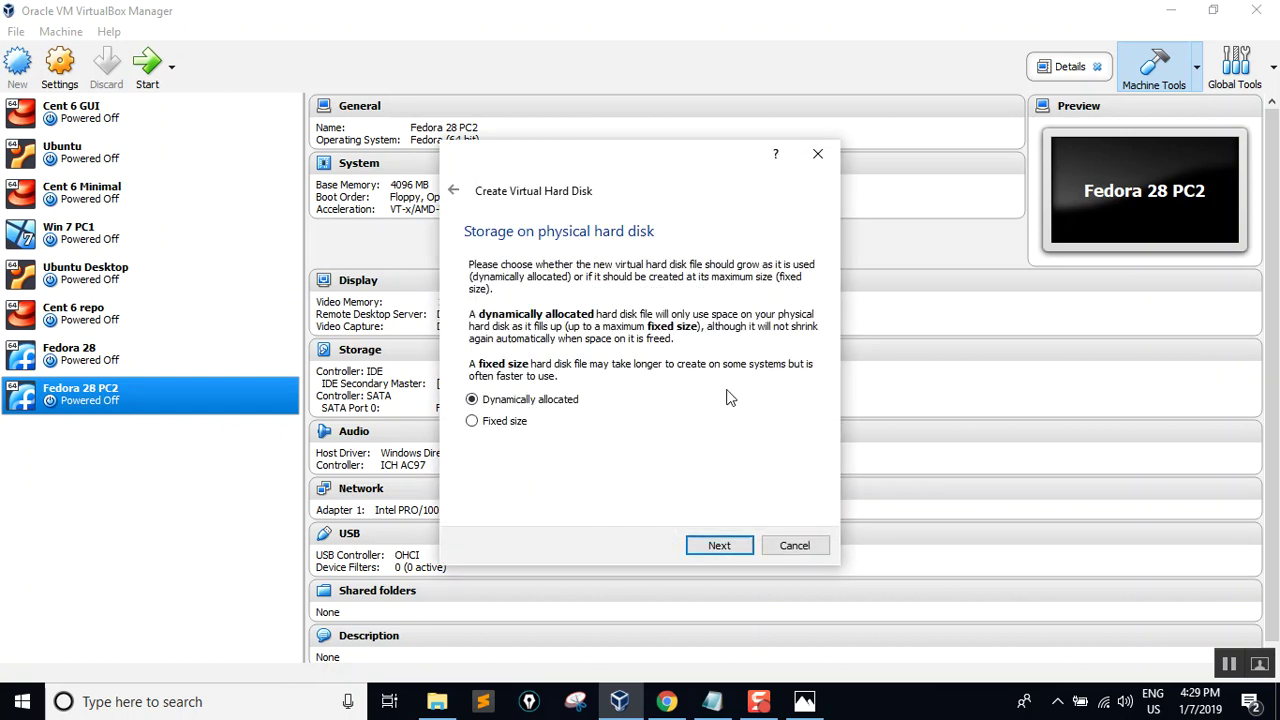
pyautogui.click(715, 544)
pyautogui.click(791, 366)
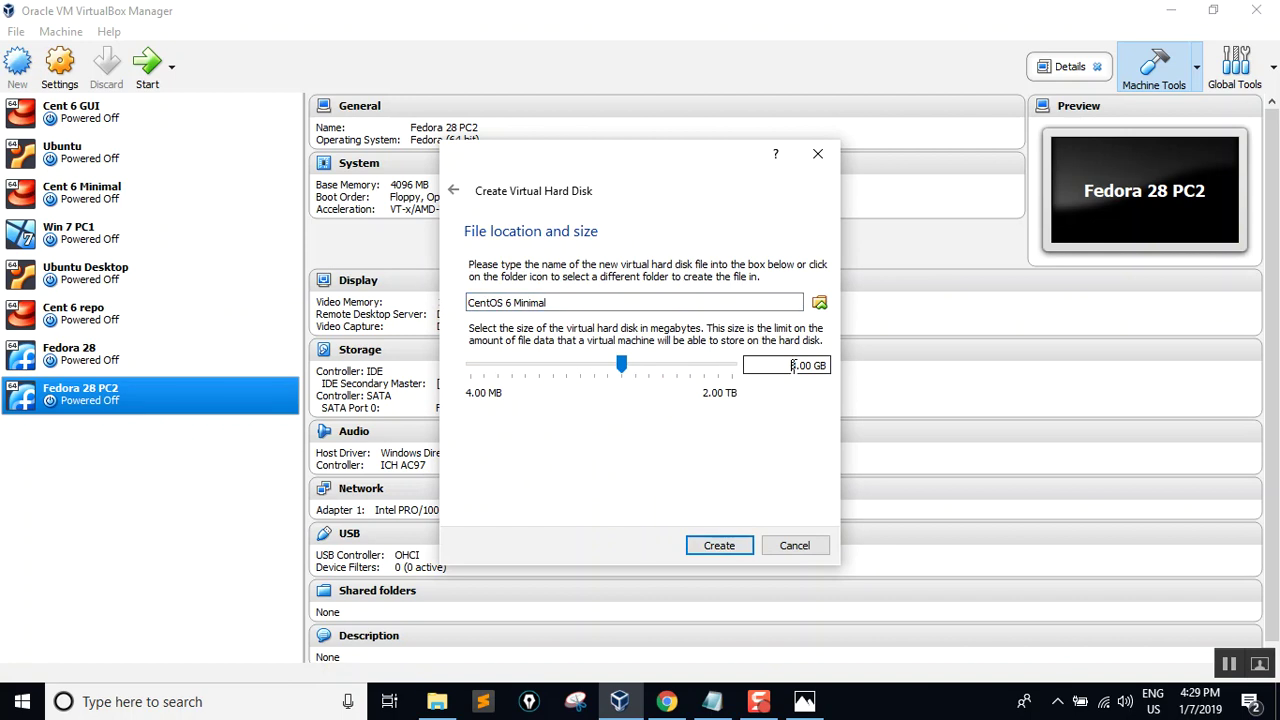
pyautogui.write('40')
pyautogui.click(728, 540)
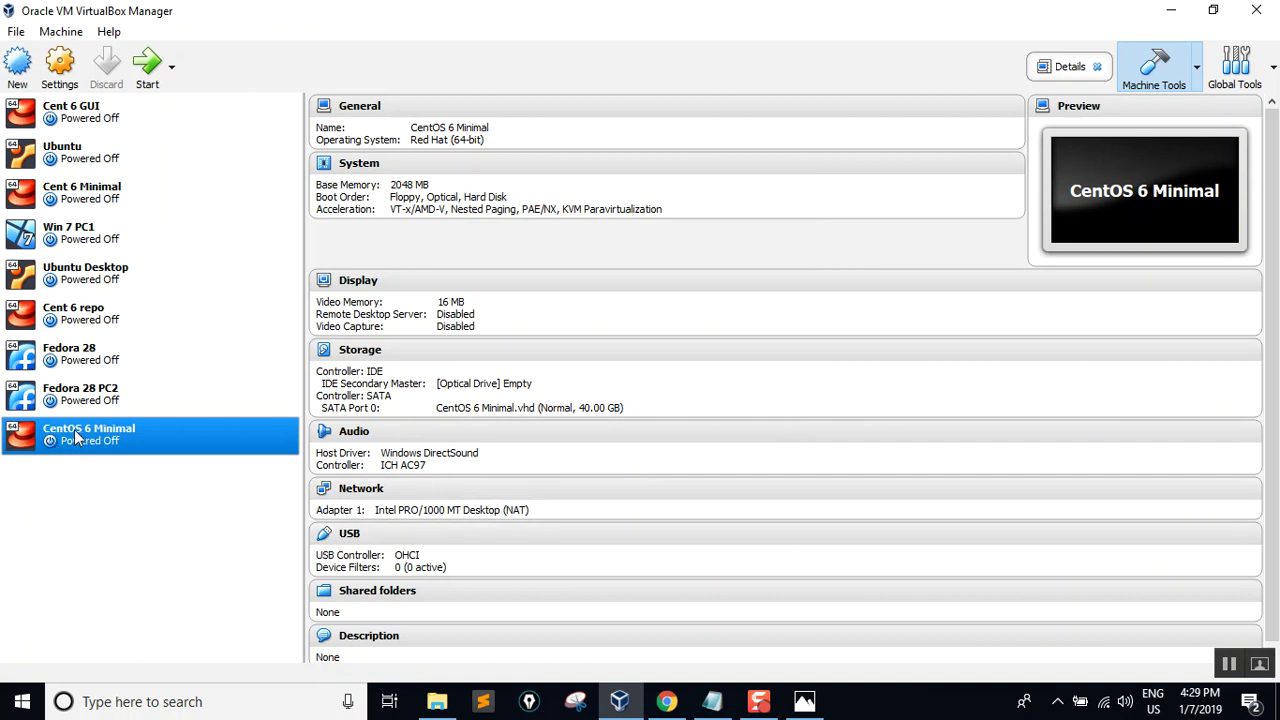
# Step: Load the CentOS-6.8-x86_64-bin-DVD1 image into the empty optical drive in the CentOS 6 Minimal storage settings
pyautogui.click(60, 66)
pyautogui.click(399, 256)
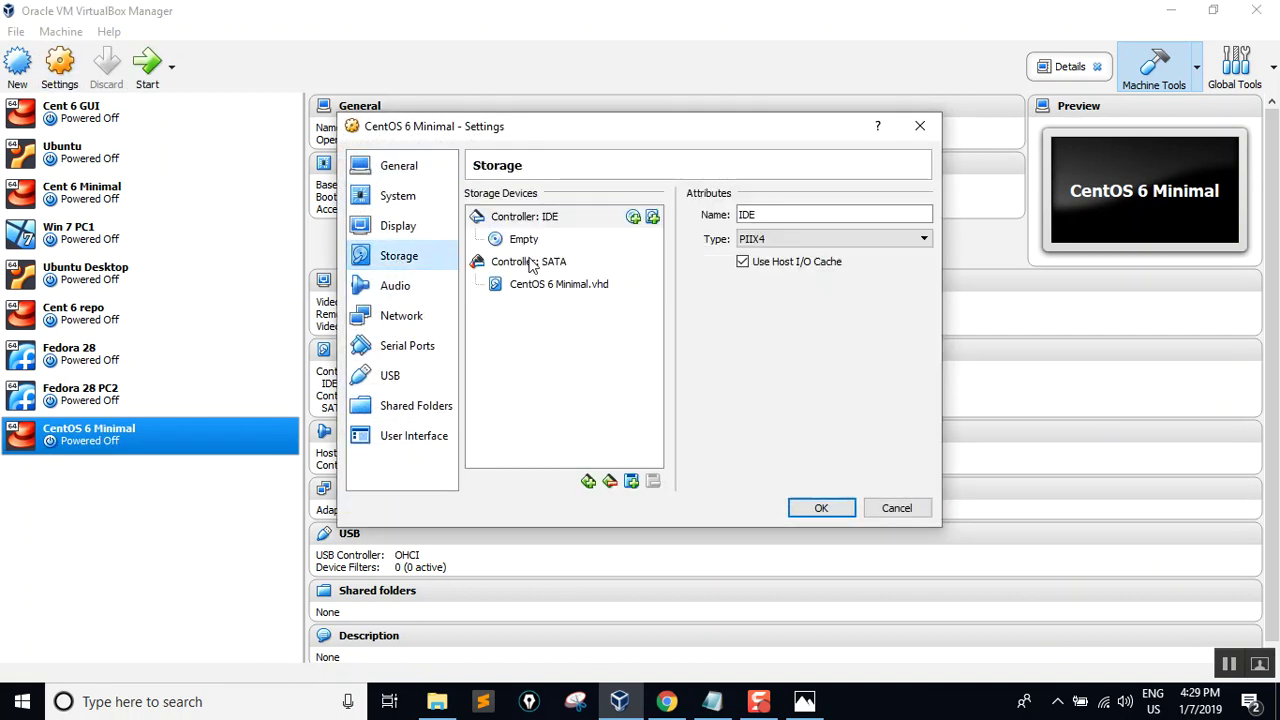
pyautogui.click(505, 239)
pyautogui.click(921, 215)
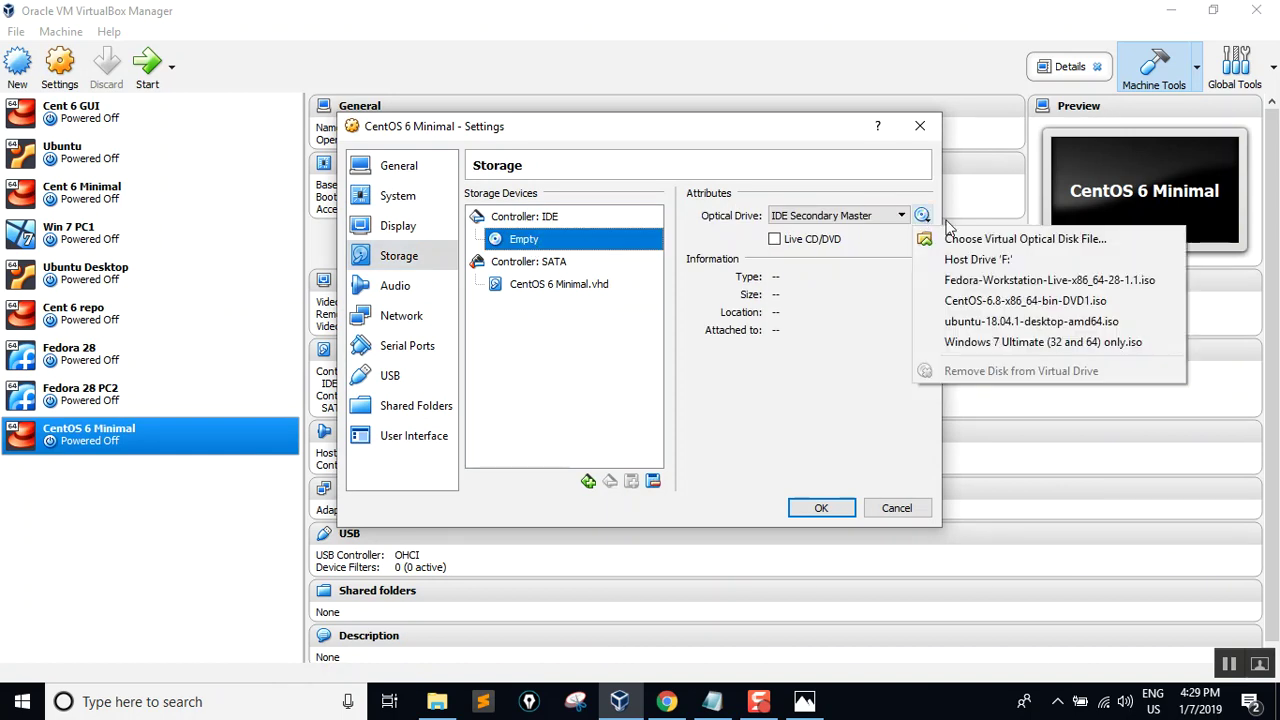
pyautogui.click(960, 240)
pyautogui.click(245, 152)
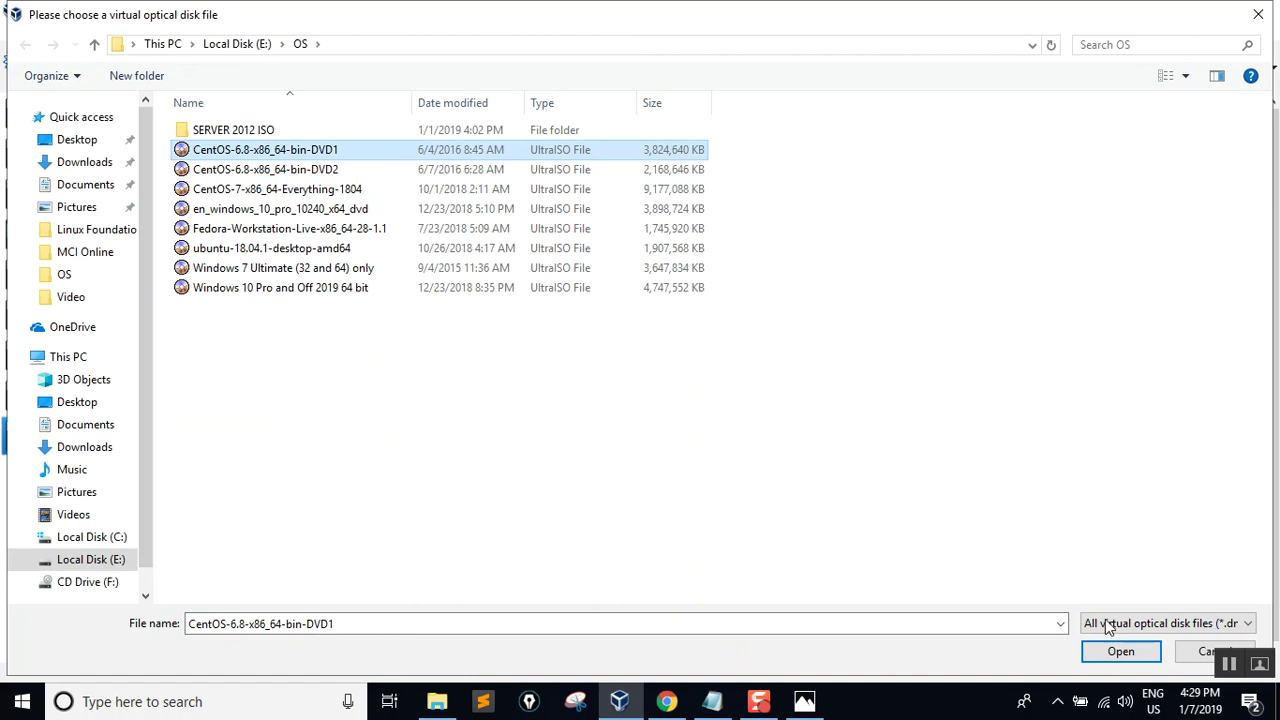
pyautogui.click(1120, 651)
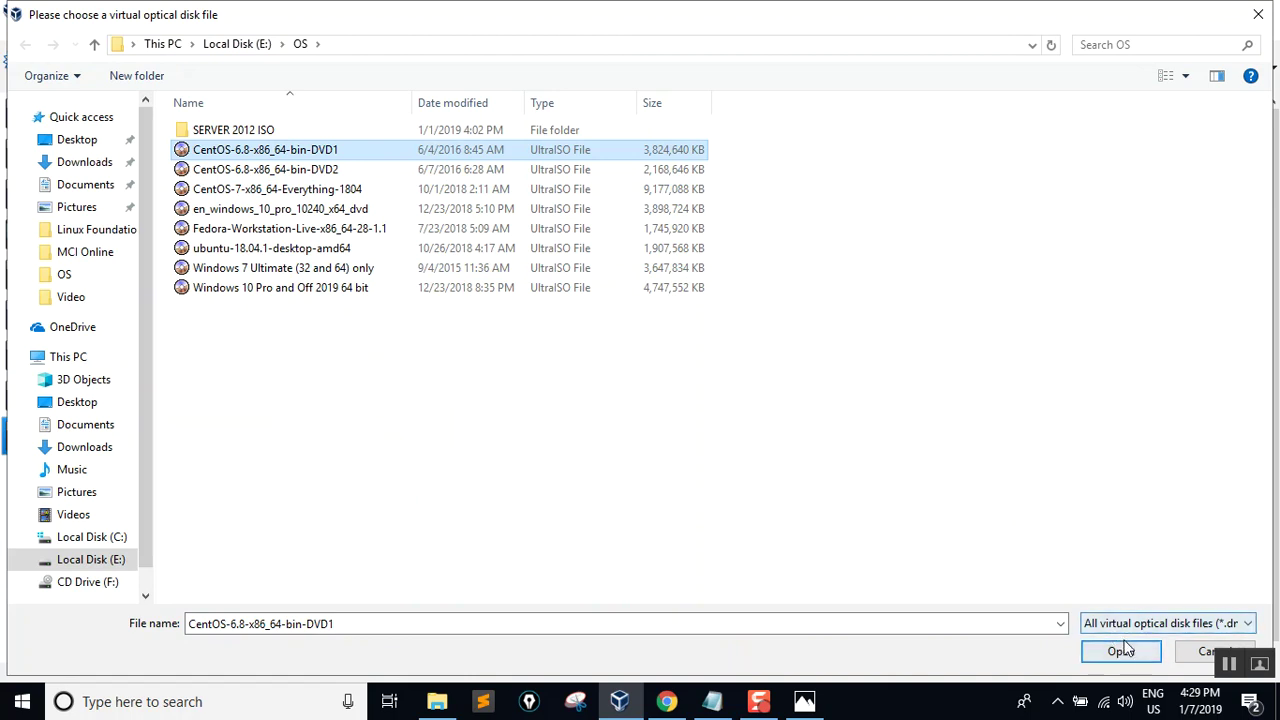
pyautogui.click(253, 170)
pyautogui.click(258, 150)
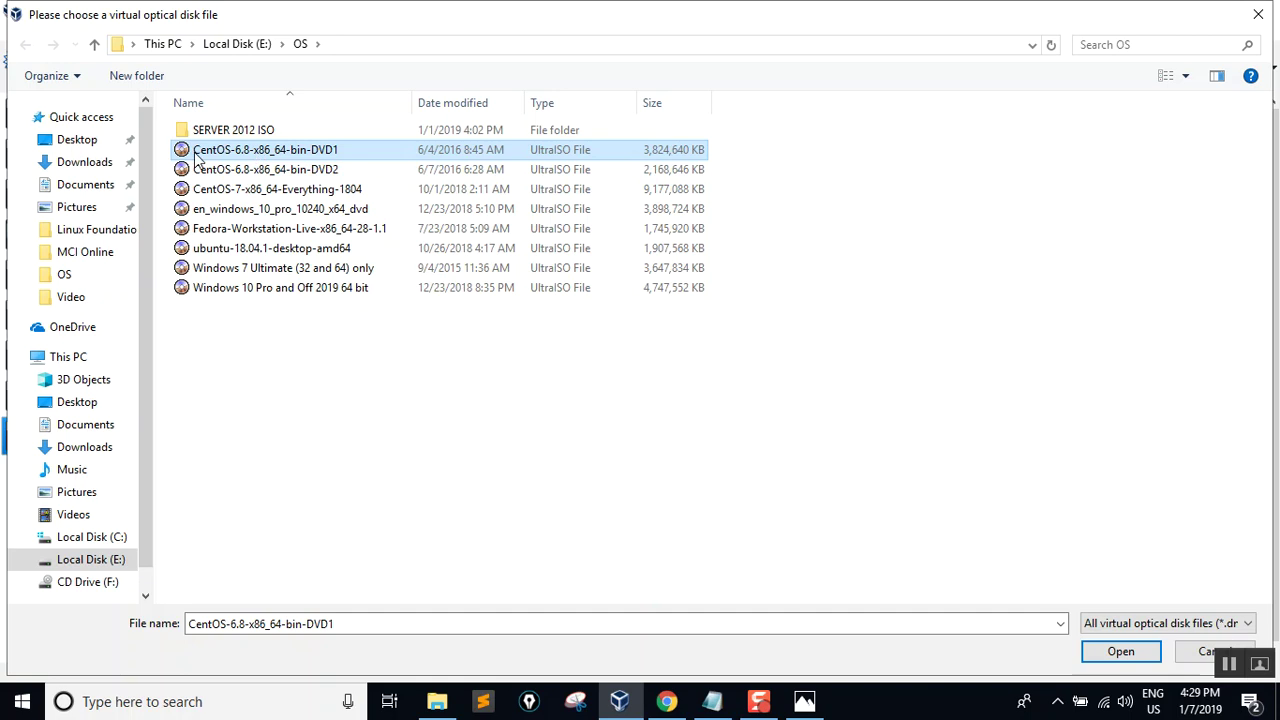
pyautogui.click(850, 186)
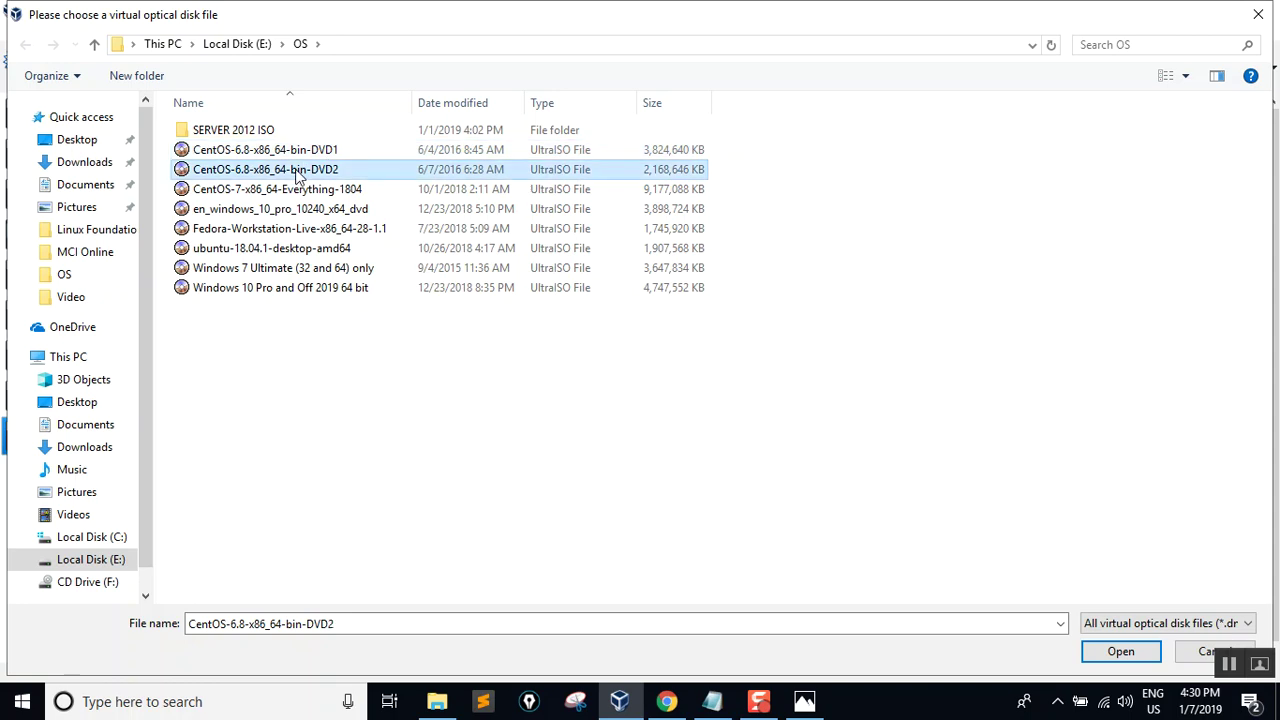
pyautogui.click(324, 155)
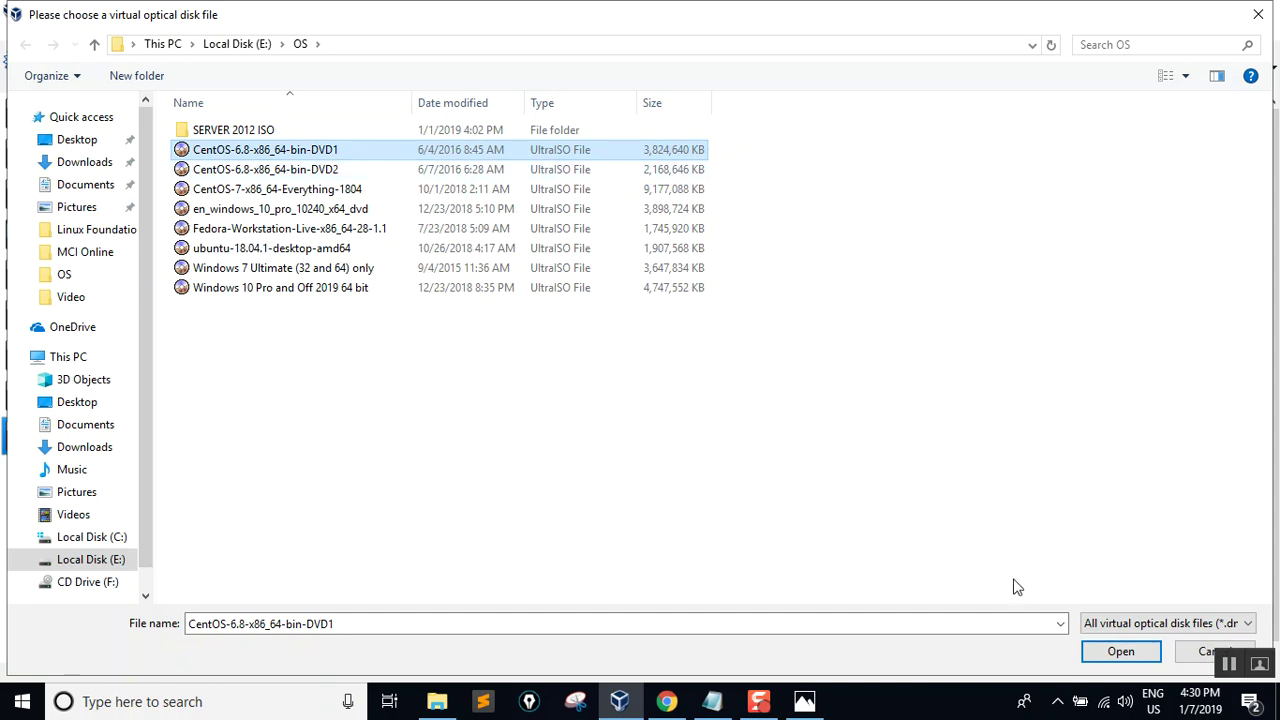
pyautogui.click(292, 190)
pyautogui.click(283, 155)
pyautogui.click(1104, 656)
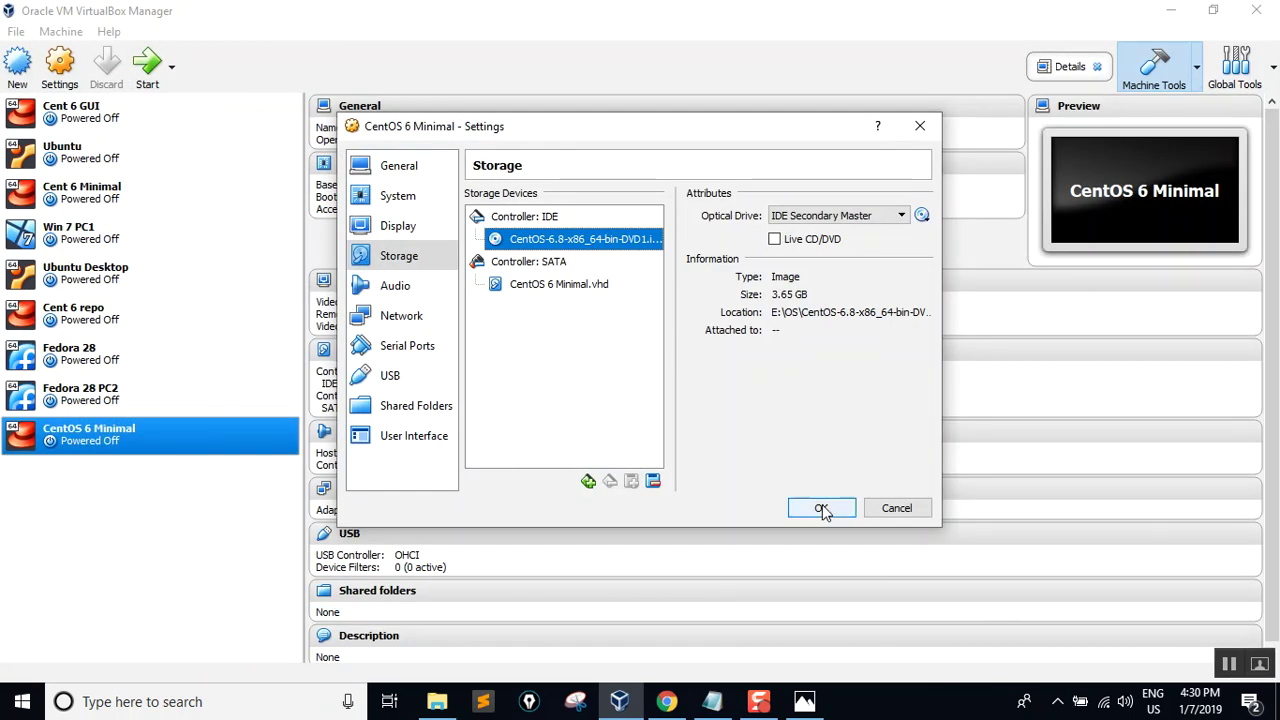
# Step: Attach network Adapter 1 to the internal network SW1, allow all in promiscuous mode, and save the machine's settings
pyautogui.click(417, 331)
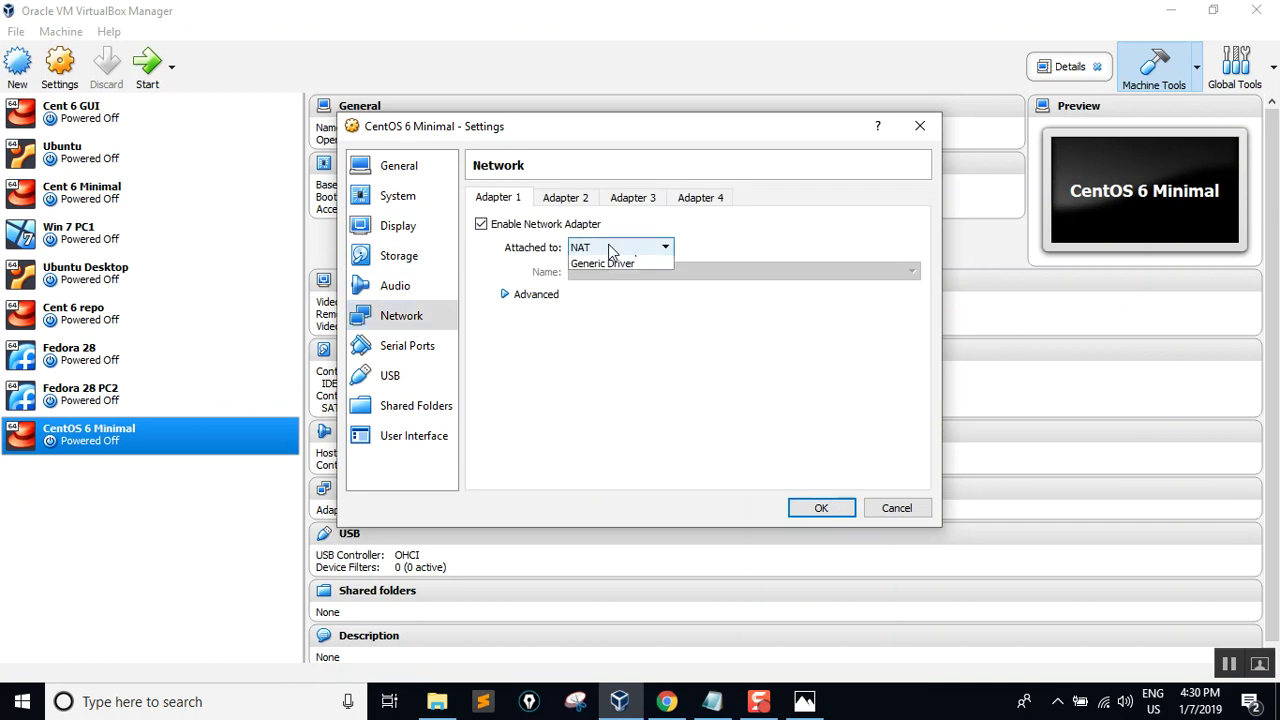
pyautogui.click(606, 249)
pyautogui.click(607, 312)
pyautogui.click(529, 294)
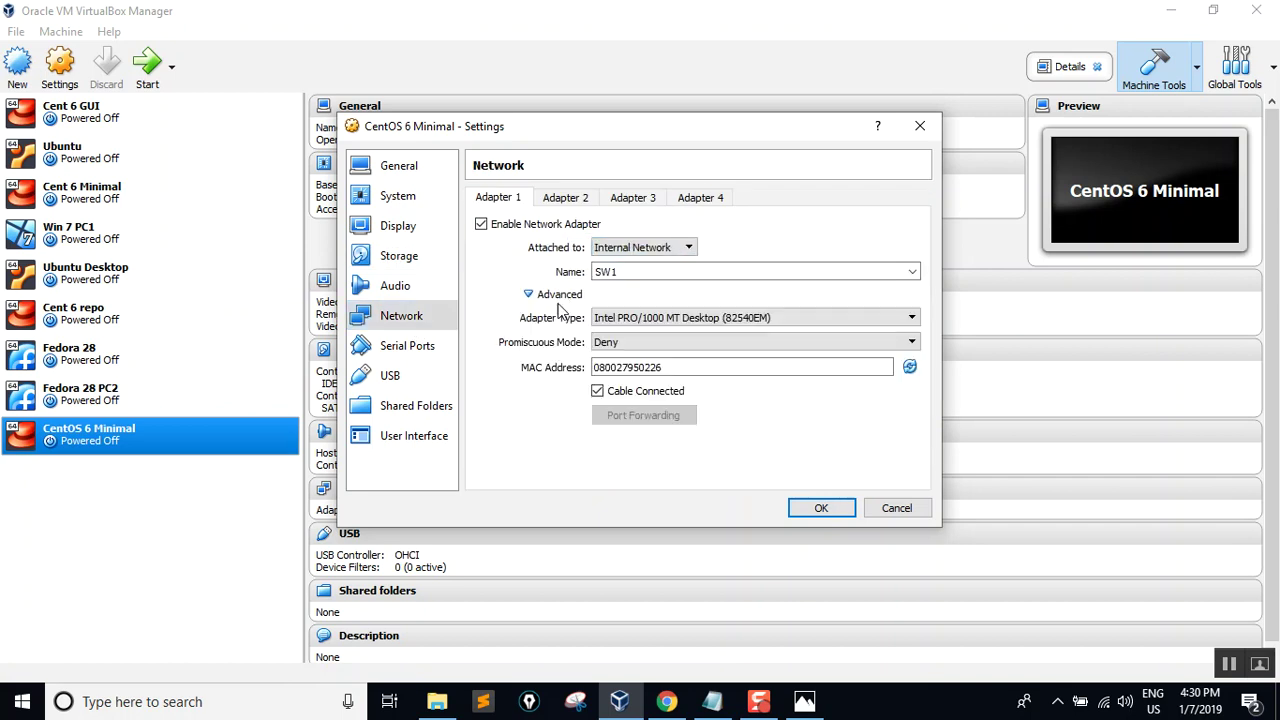
pyautogui.click(634, 343)
pyautogui.click(614, 382)
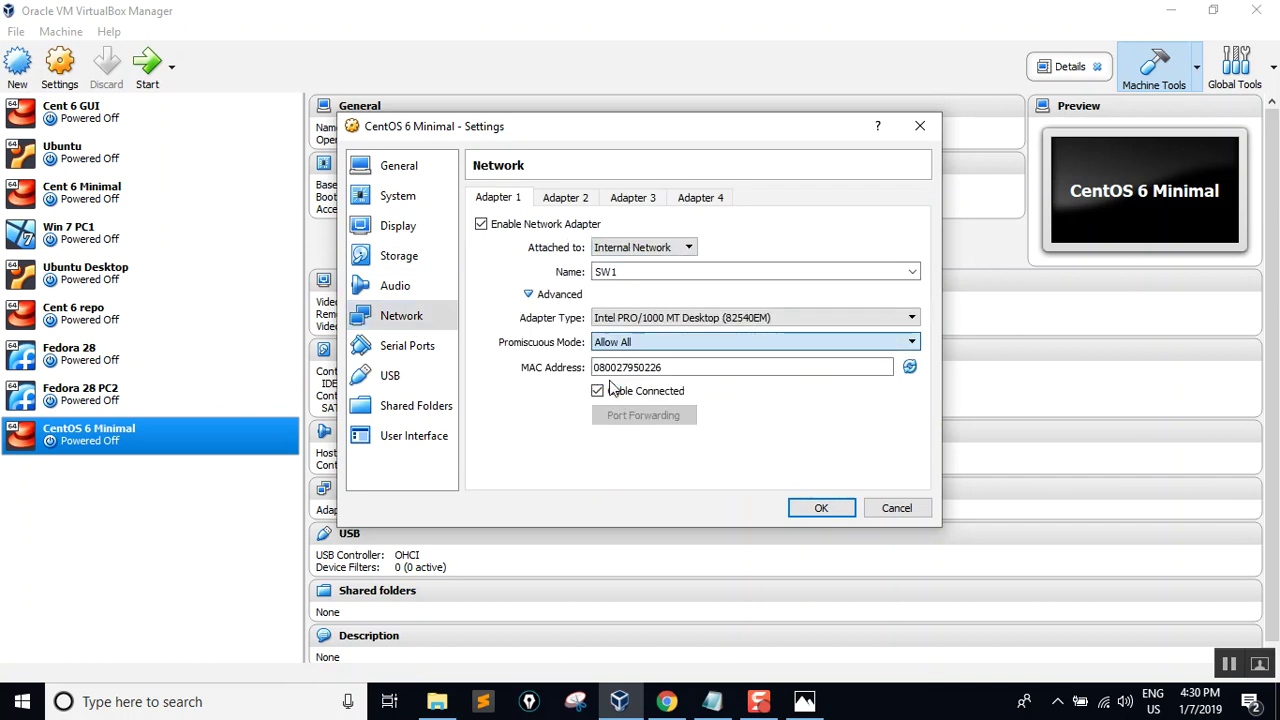
pyautogui.click(420, 257)
pyautogui.click(820, 507)
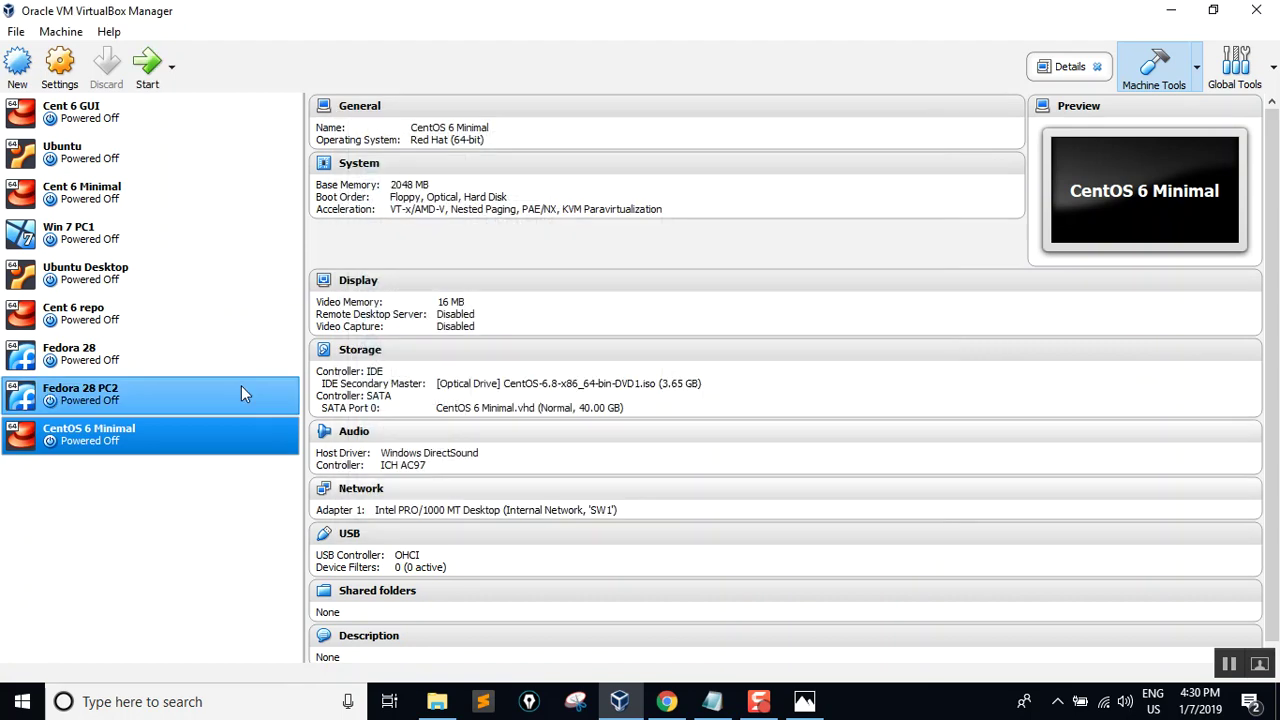
# Step: Start the CentOS 6 Minimal machine in a maximized window and boot the installer with Install or upgrade an existing system
pyautogui.click(145, 72)
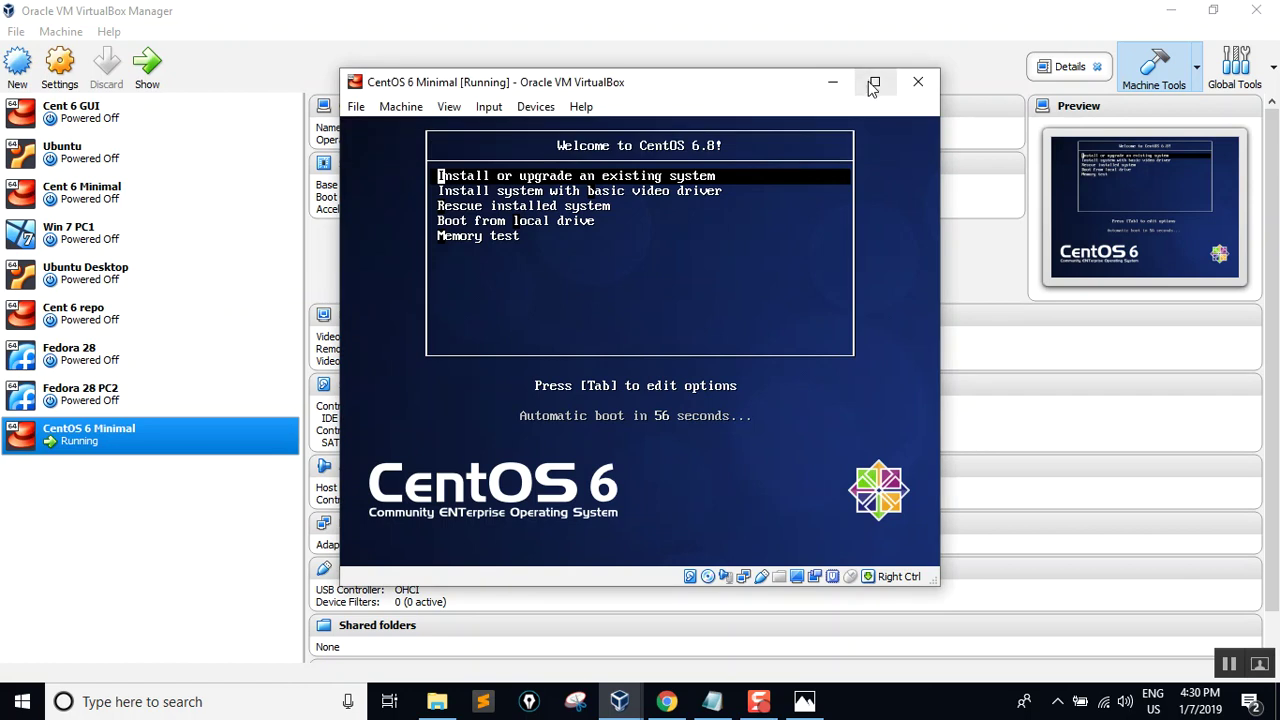
pyautogui.click(875, 82)
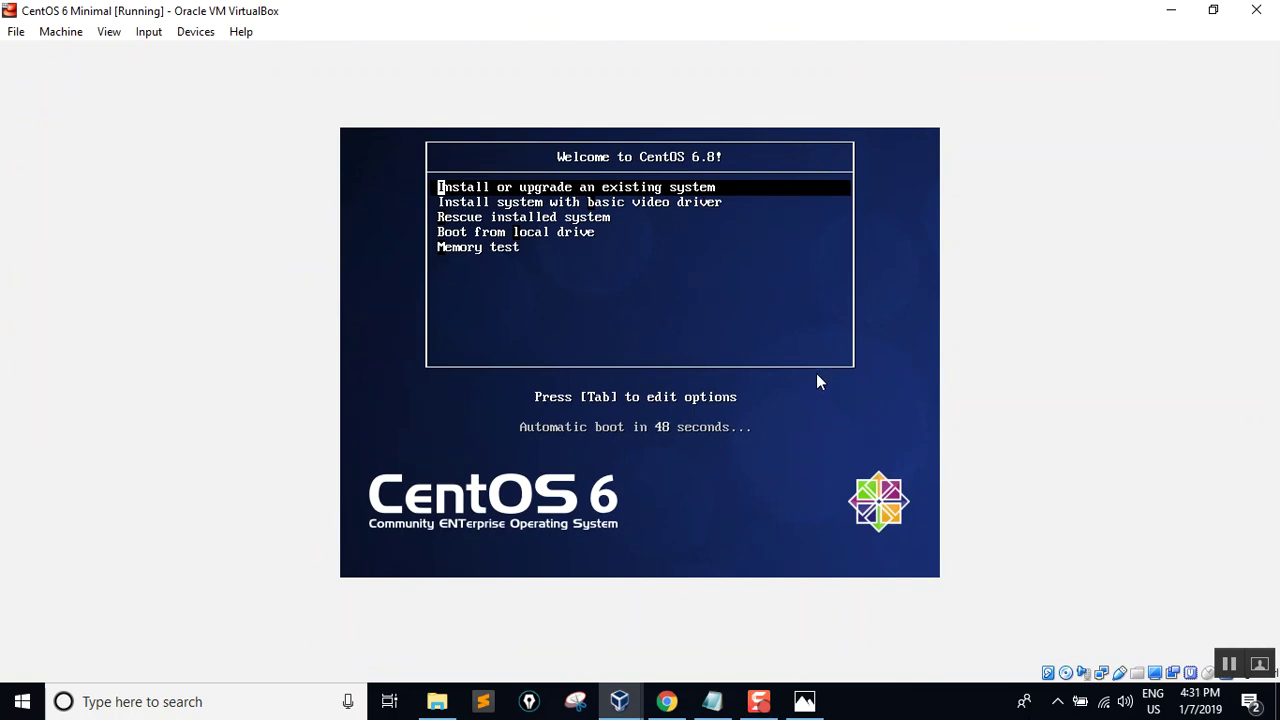
pyautogui.press('Return')
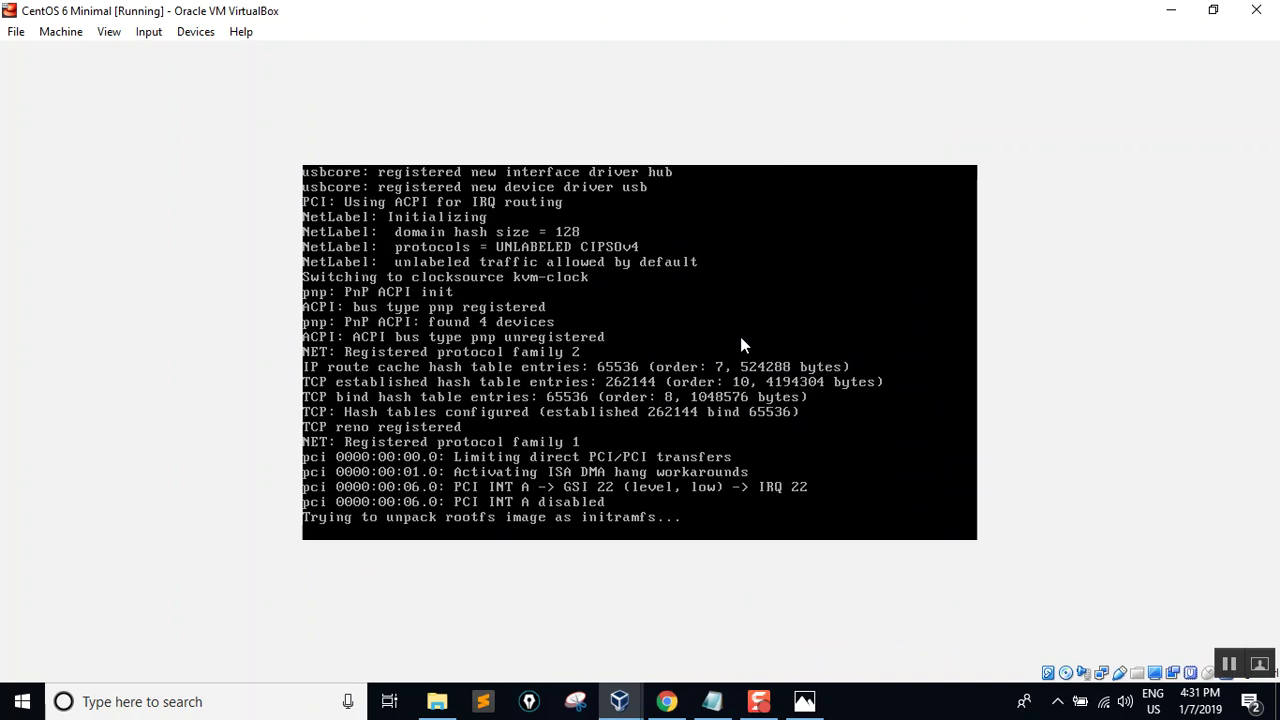
# Step: Choose to skip the installation media test in the Disc Found dialog
pyautogui.press('super+Down')
pyautogui.click(875, 101)
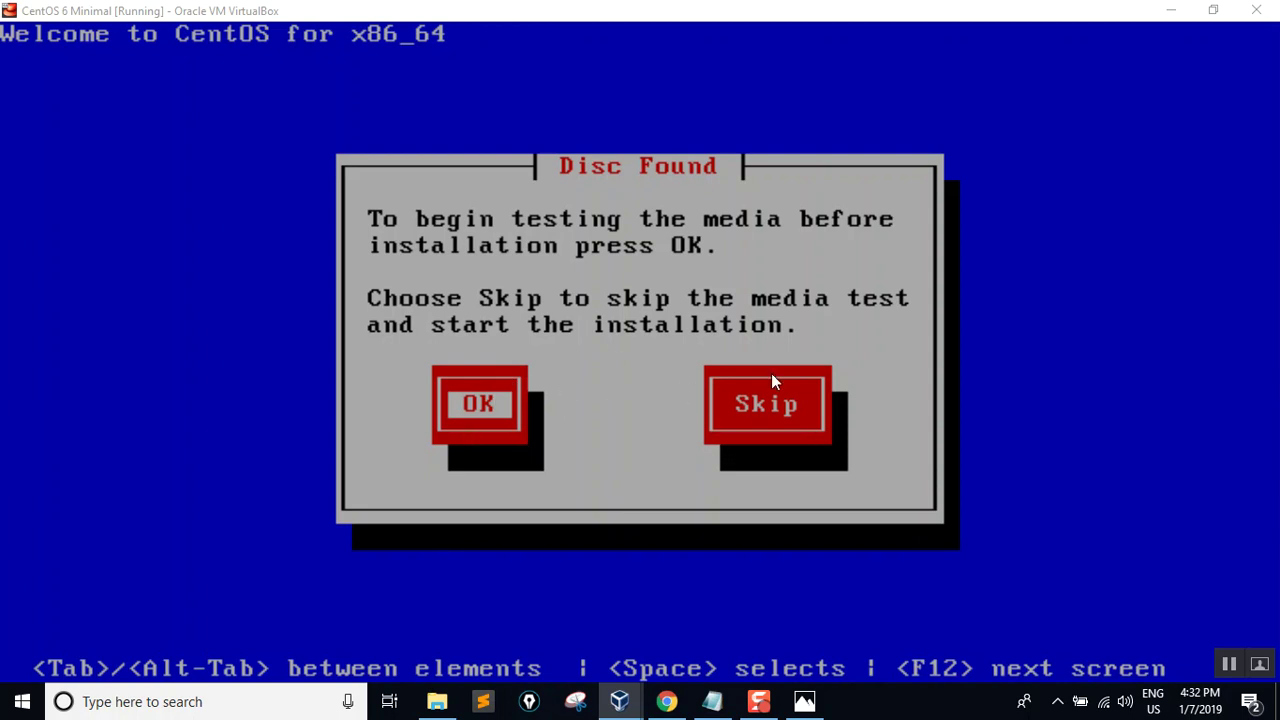
pyautogui.click(587, 380)
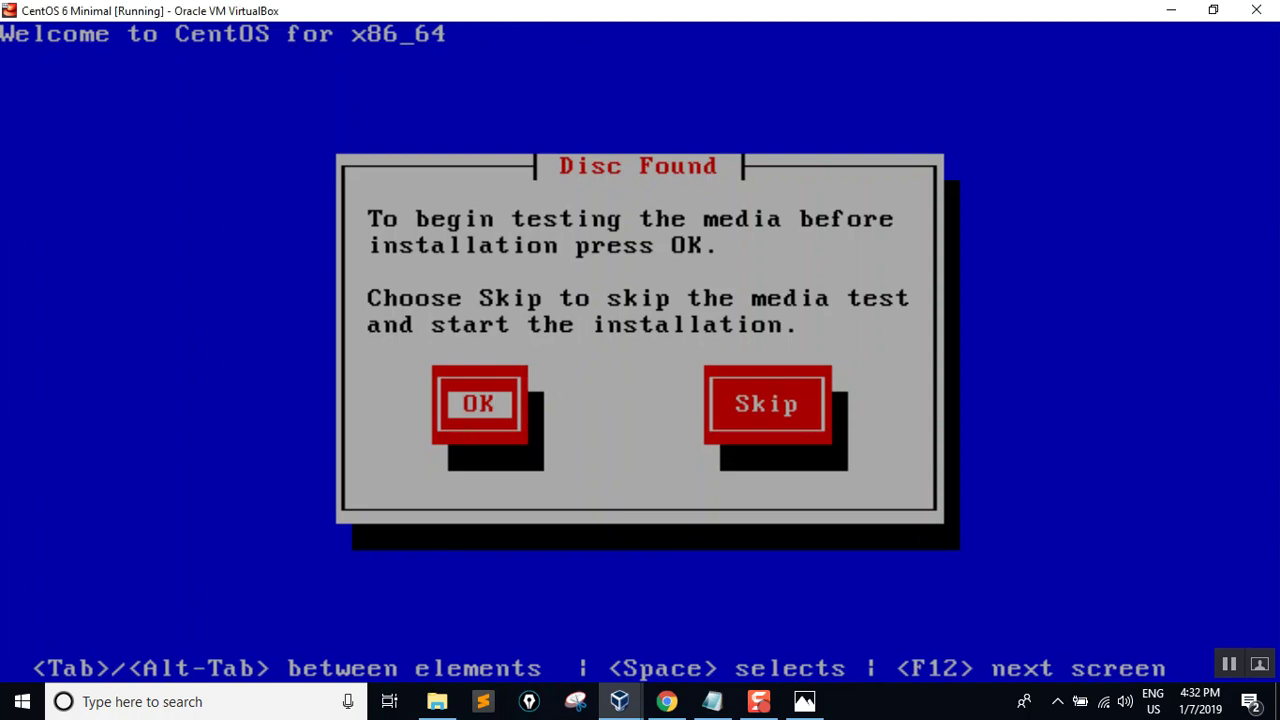
pyautogui.press('Tab')
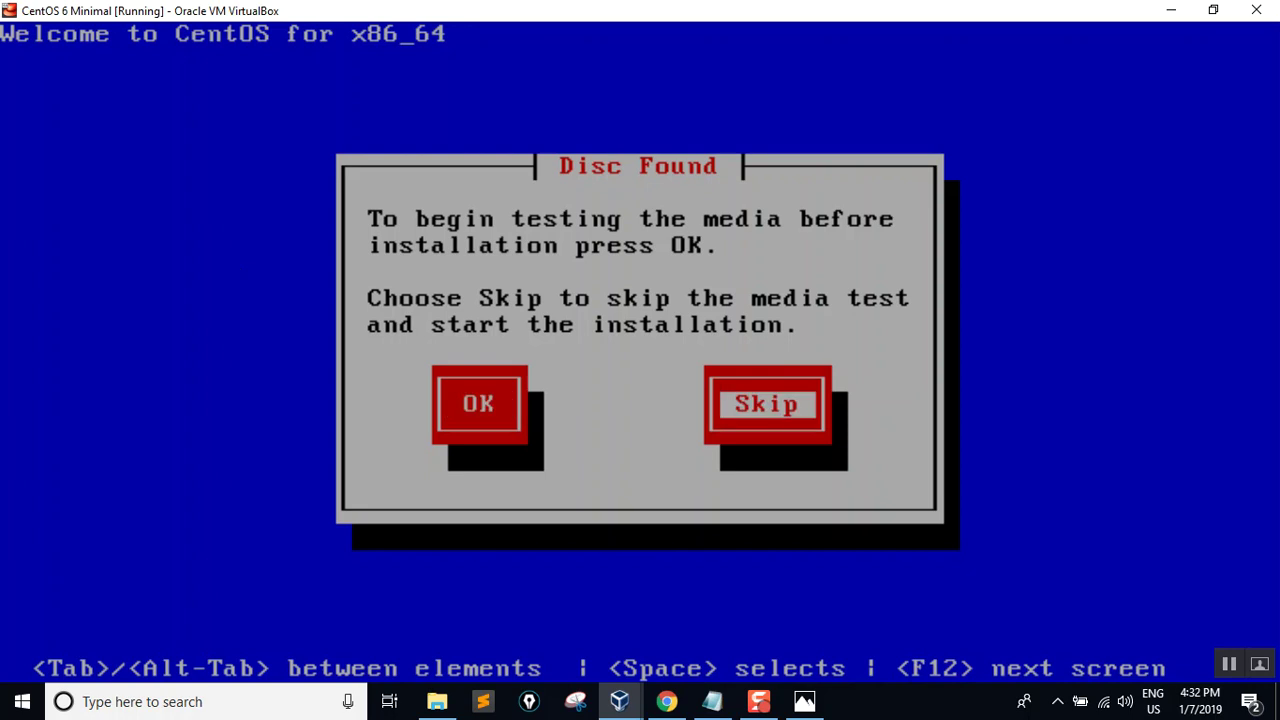